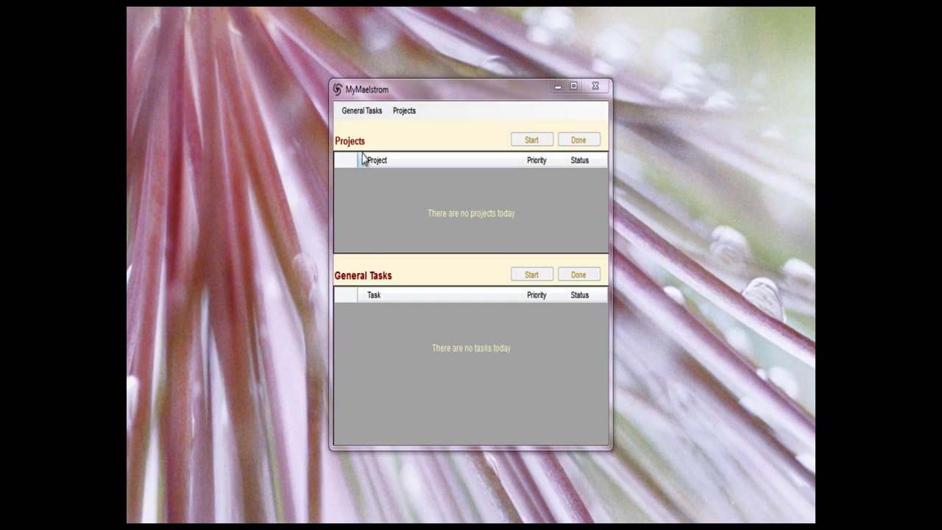
Step: Start a general task definition and enter "Fitness" as its category
left_click(362, 114)
left_click(361, 112)
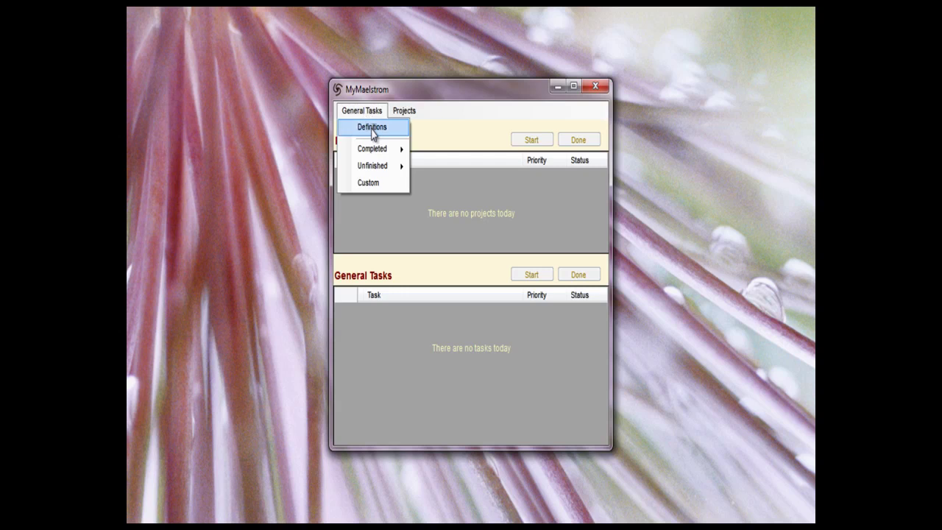
left_click(372, 131)
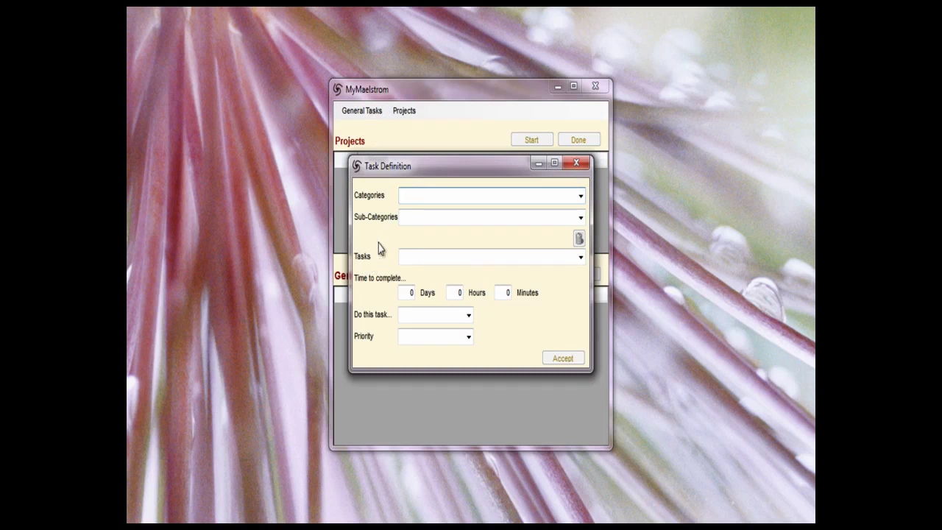
left_click(580, 197)
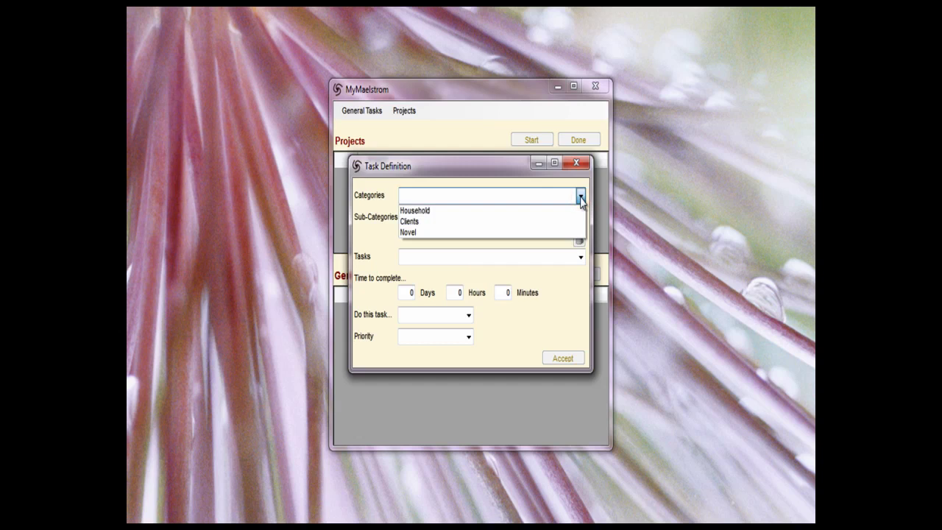
left_click(366, 217)
left_click(404, 196)
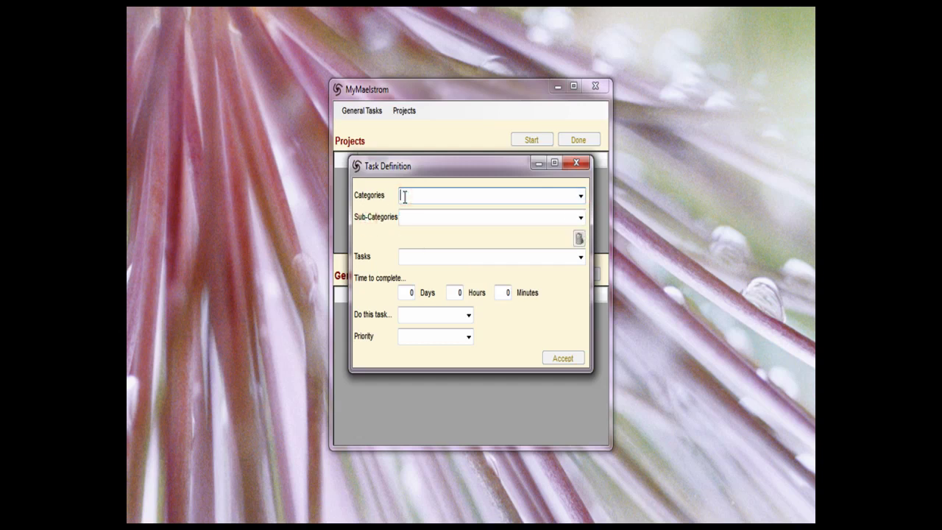
type("E")
key("BackSpace")
type("Fitness")
Step: Enter "Excercise" as the sub-category and name the task "Daily Walk"
left_click(506, 218)
type("Dail")
key("BackSpace")
key("BackSpace")
key("BackSpace")
key("BackSpace")
type("Excercise")
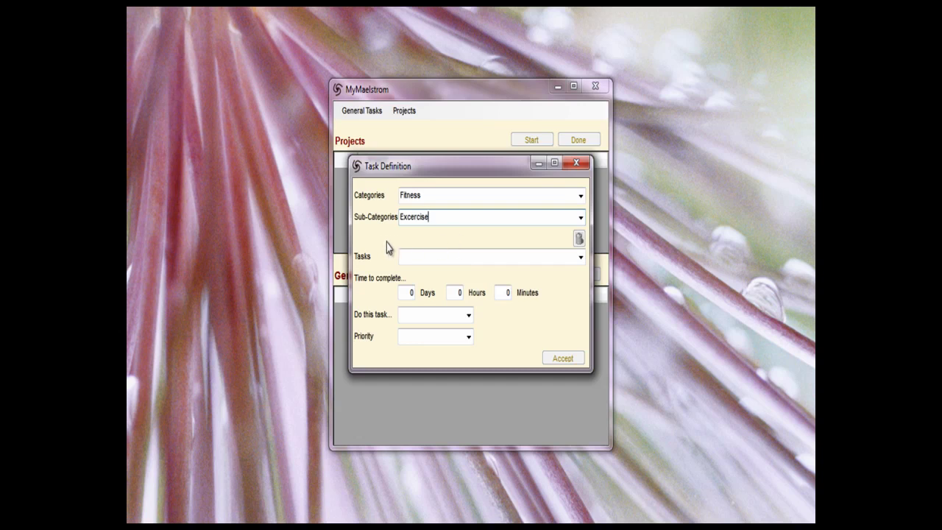
left_click(412, 256)
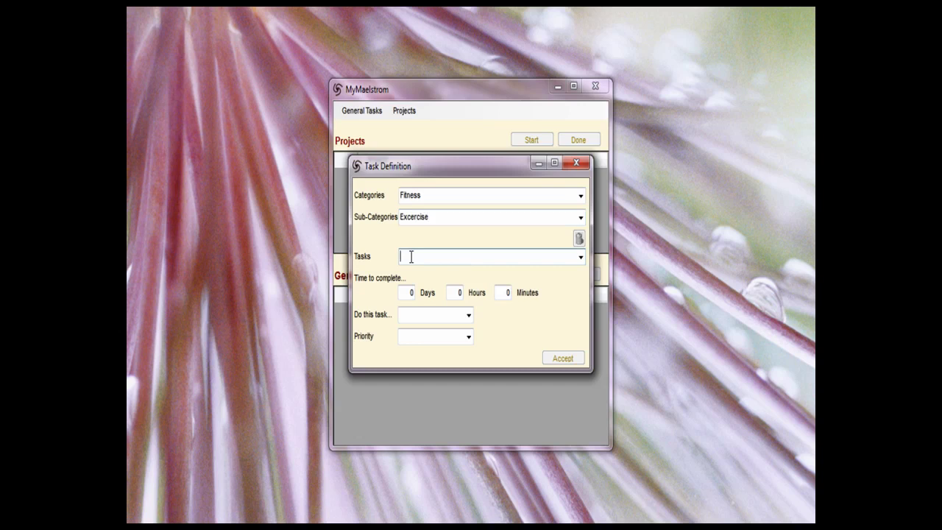
type("Daily Walk")
Step: Give the task 10 minutes to complete, daily recurrence and Critical priority, and save the definition
double_click(505, 293)
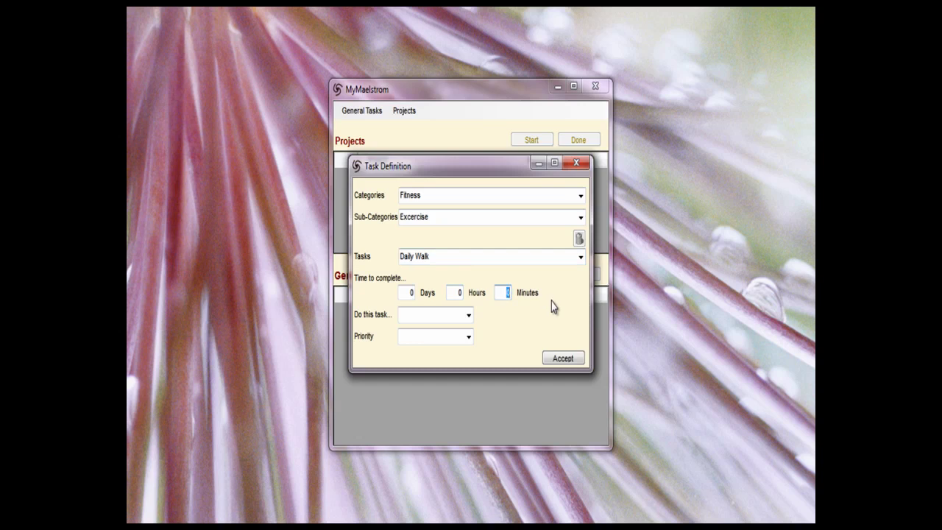
type("10")
left_click(469, 317)
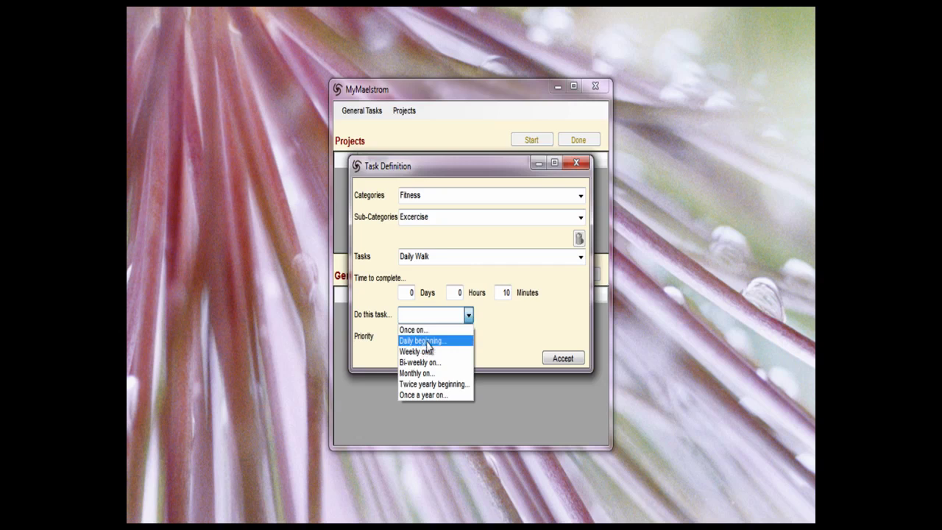
left_click(426, 340)
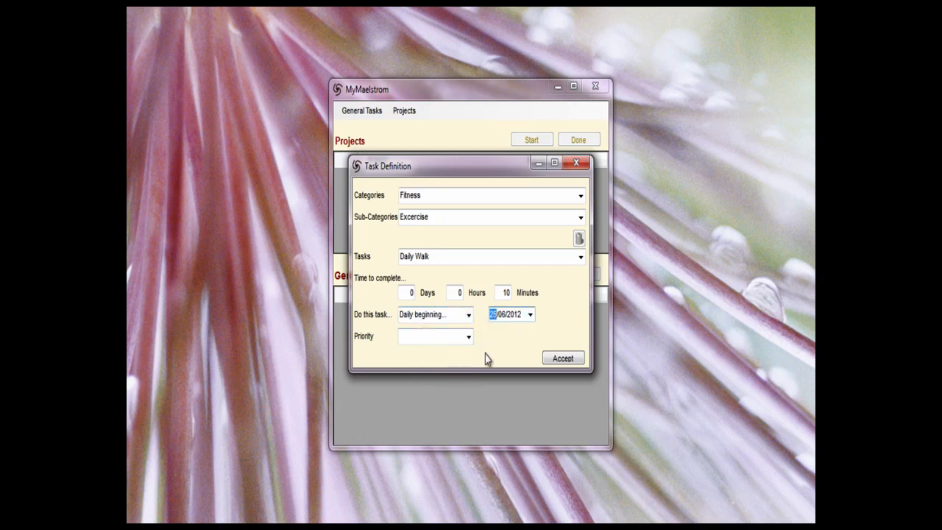
left_click(468, 337)
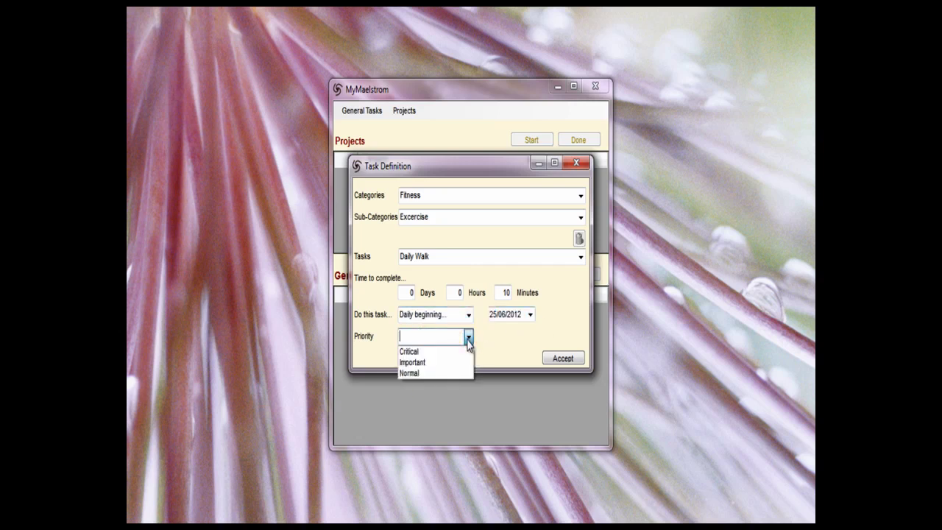
left_click(411, 351)
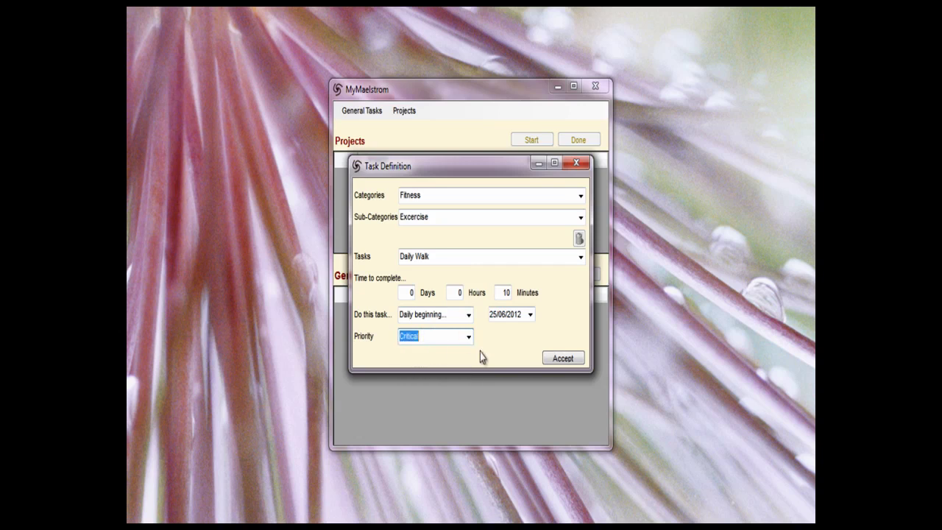
left_click(565, 361)
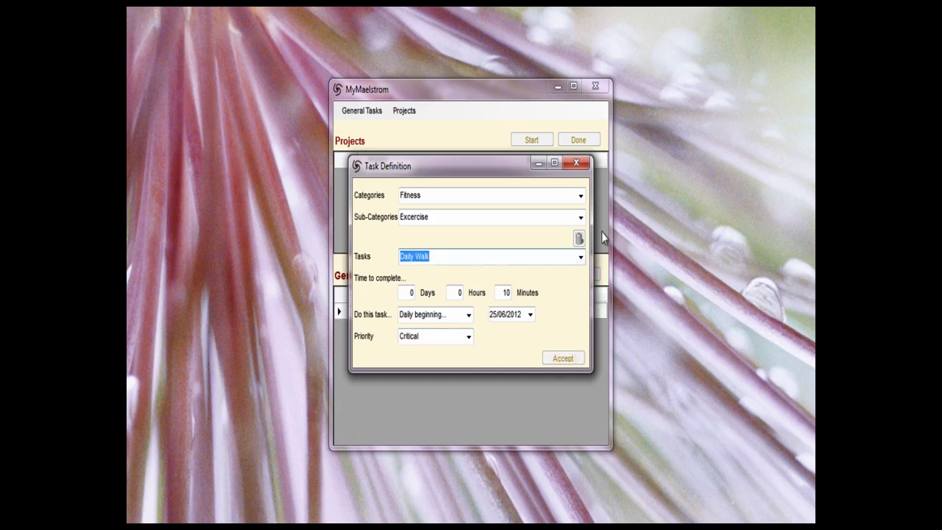
left_click(575, 163)
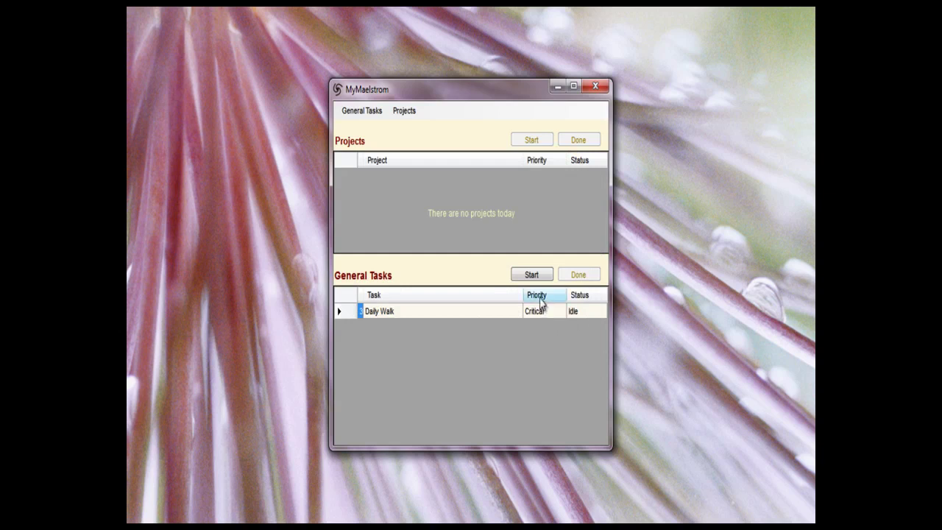
Step: Start the Daily Walk task and pause it with the reason "Phone - Mom"
left_click(394, 311)
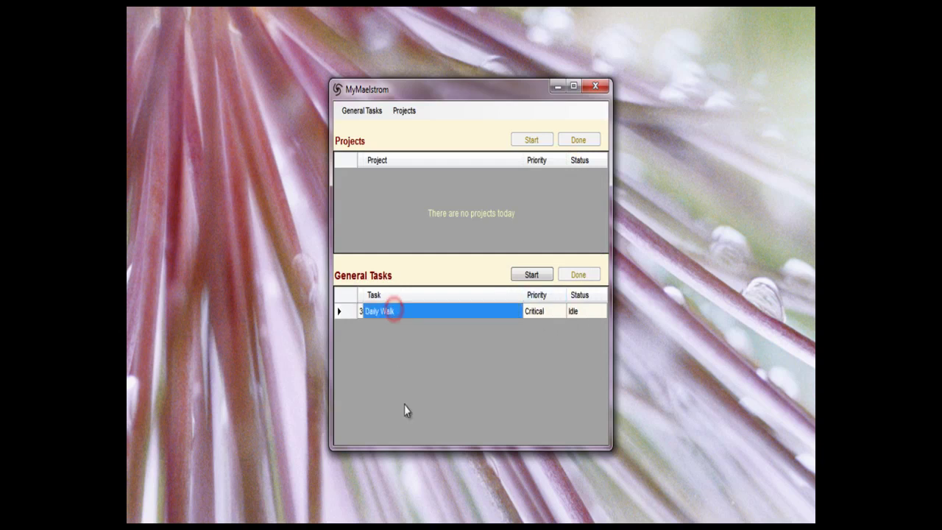
left_click(531, 272)
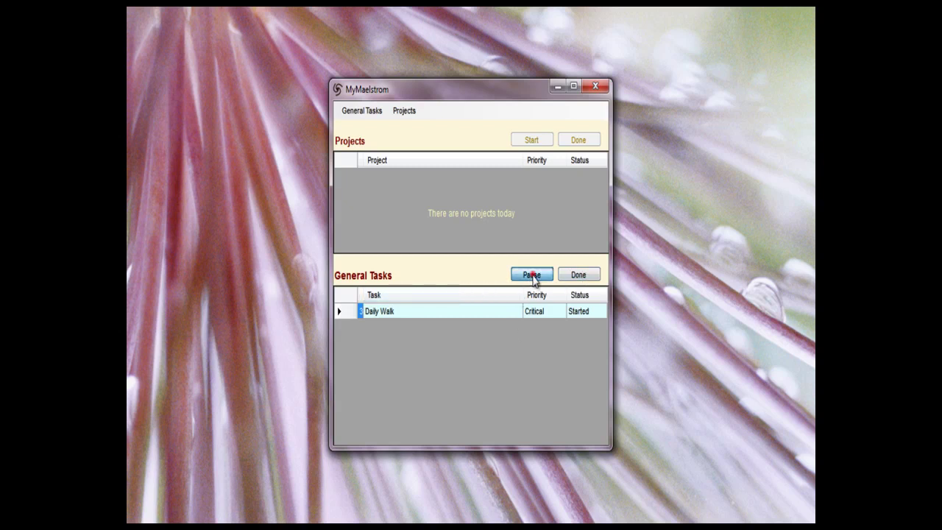
left_click(533, 276)
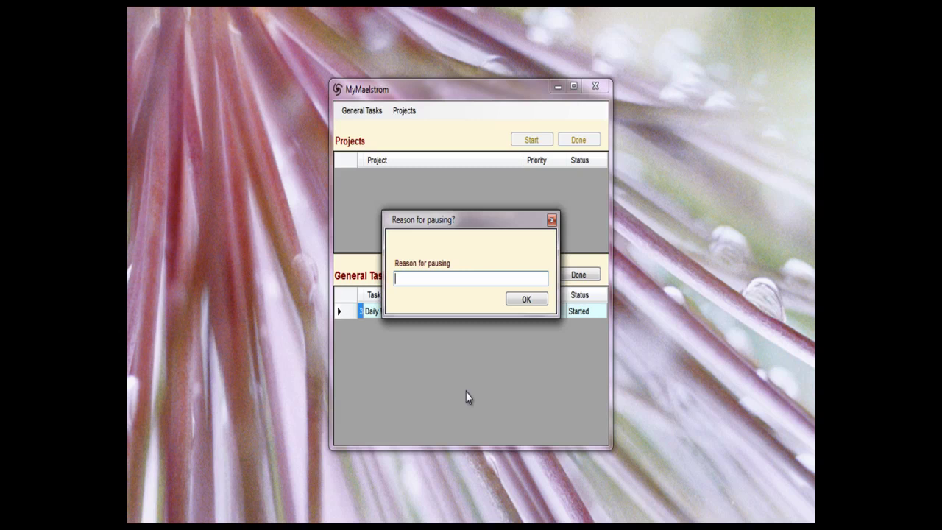
type("Phone - Mom")
left_click(524, 299)
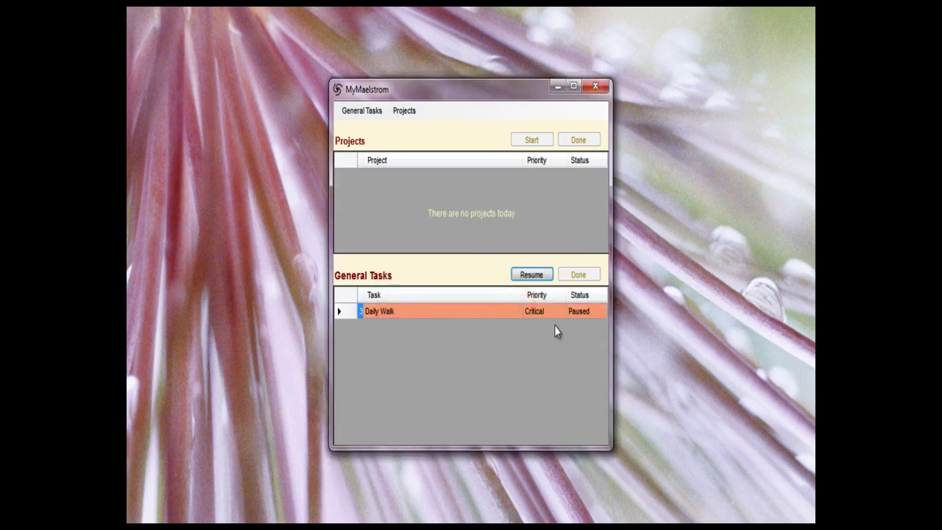
Step: Resume the paused Daily Walk task and mark it as done
left_click(464, 326)
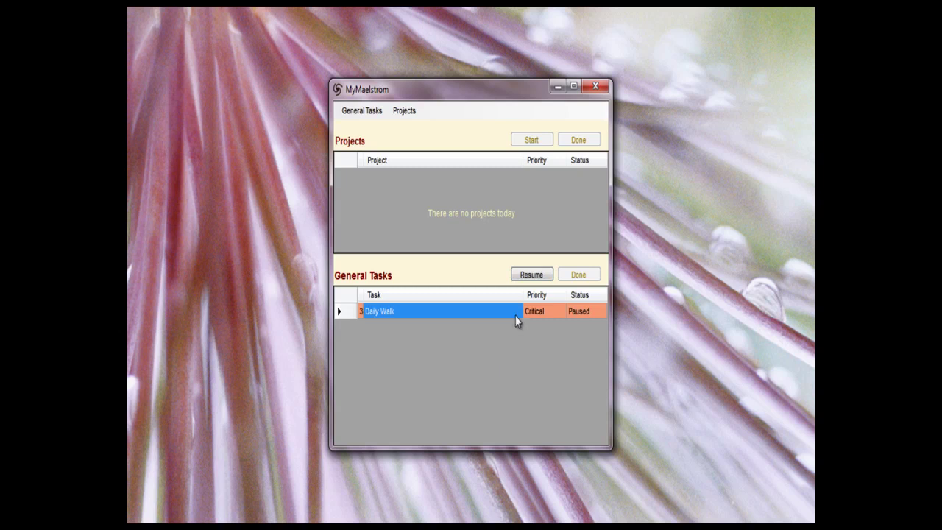
left_click(530, 277)
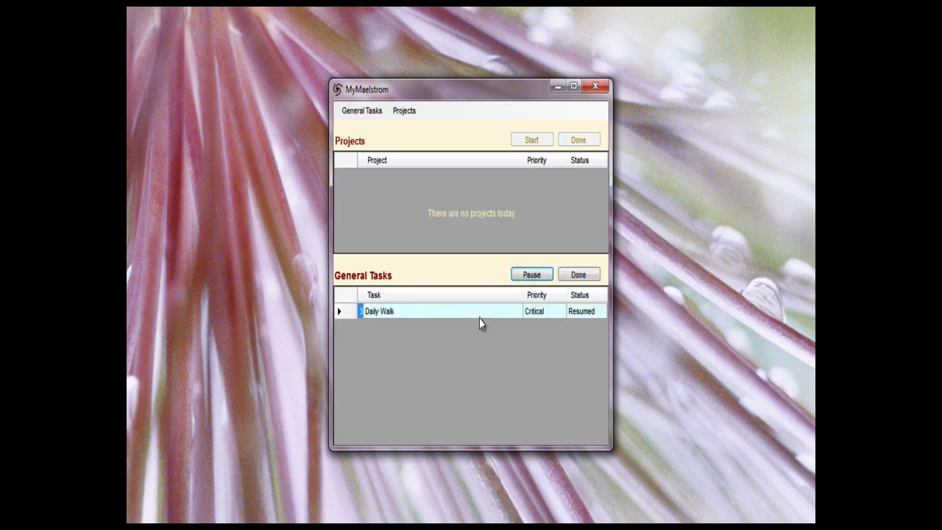
left_click(587, 280)
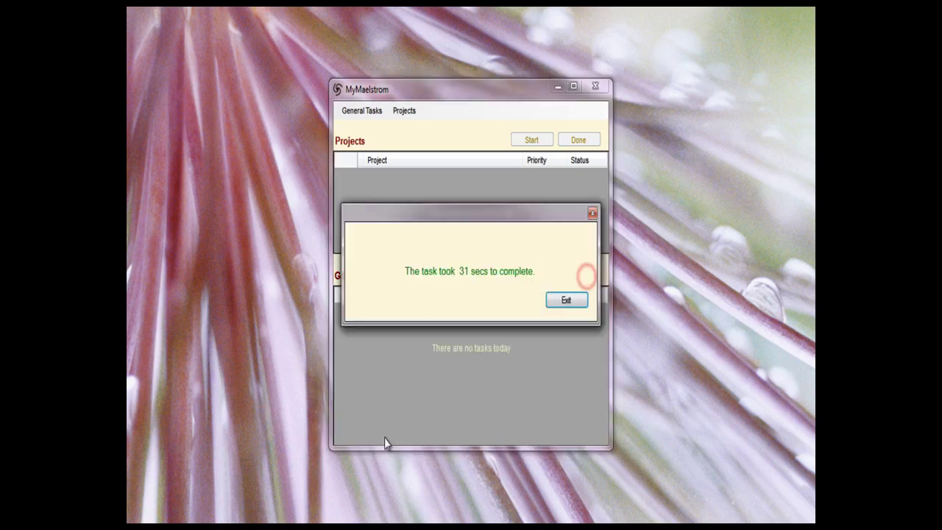
left_click(565, 301)
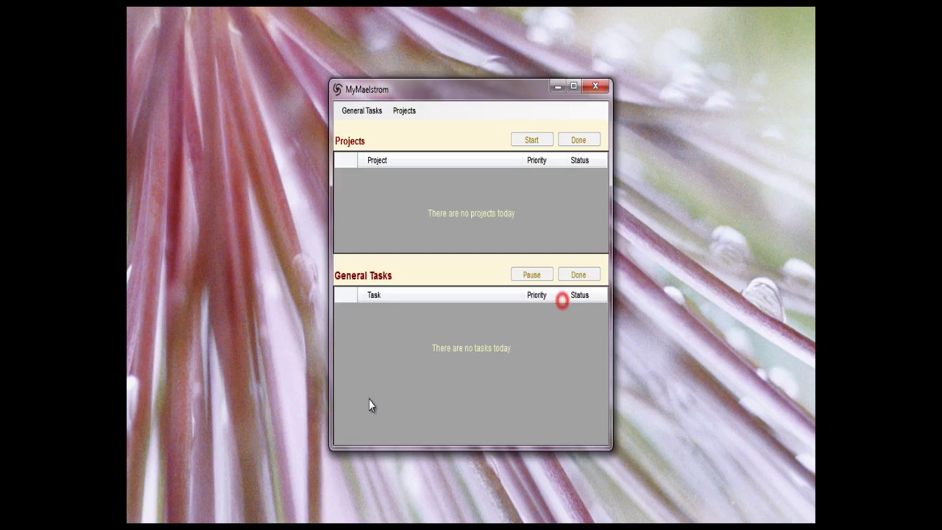
Step: Change the existing Daily Walk definition under Fitness, Excercise to a completion time of 20 minutes and save it
left_click(346, 114)
left_click(368, 130)
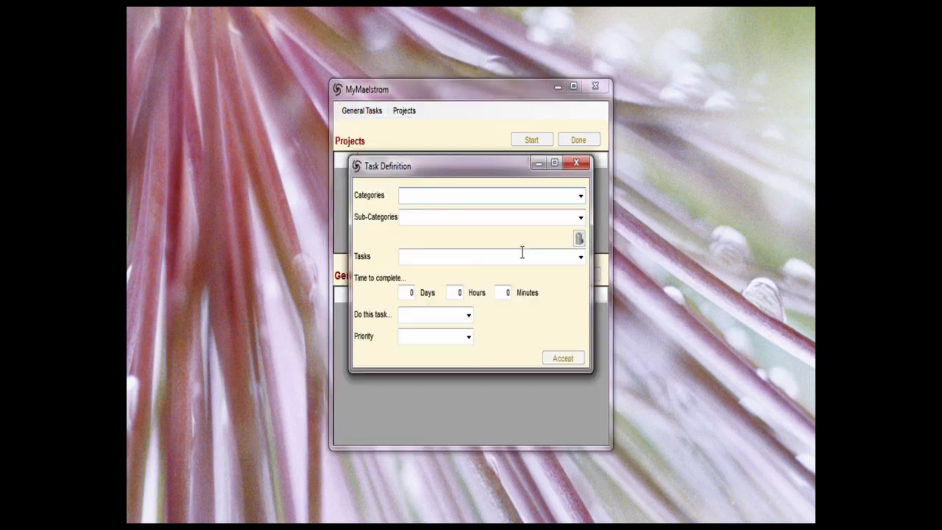
left_click(581, 197)
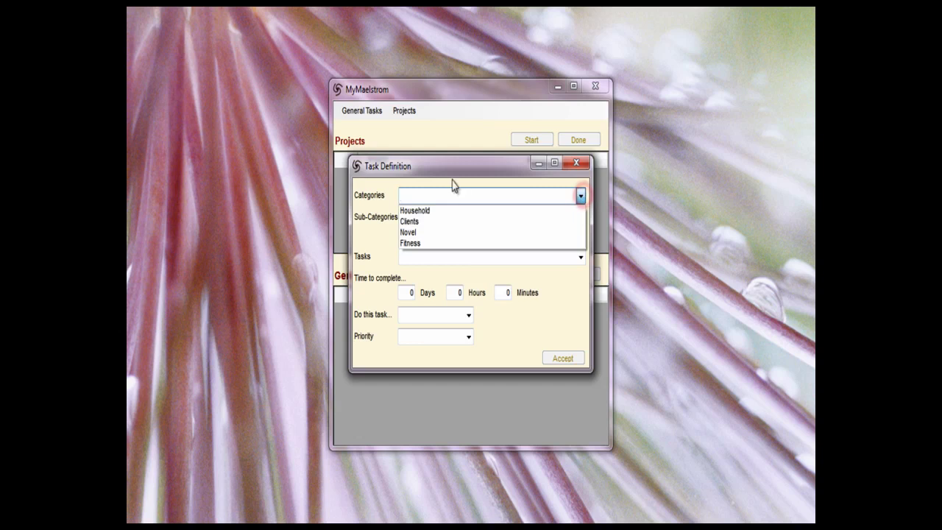
left_click(407, 242)
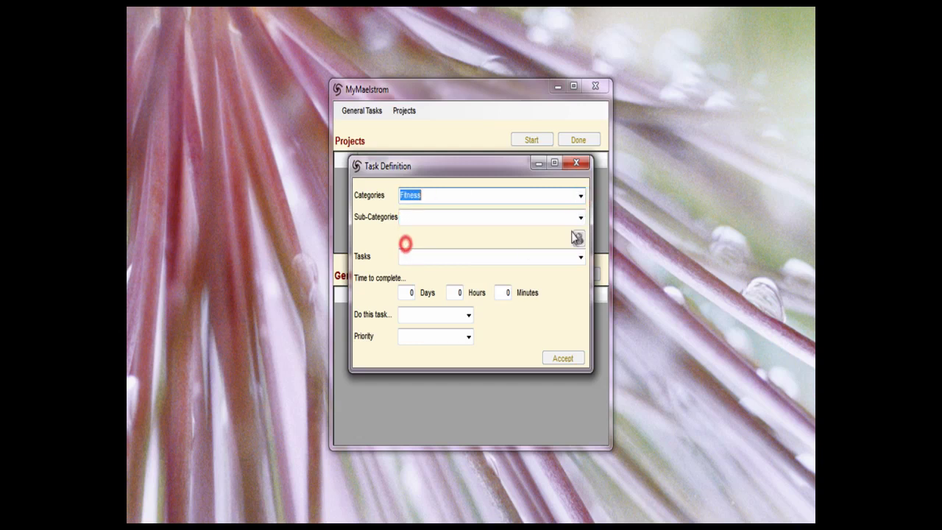
left_click(580, 217)
left_click(407, 233)
left_click(581, 257)
left_click(424, 274)
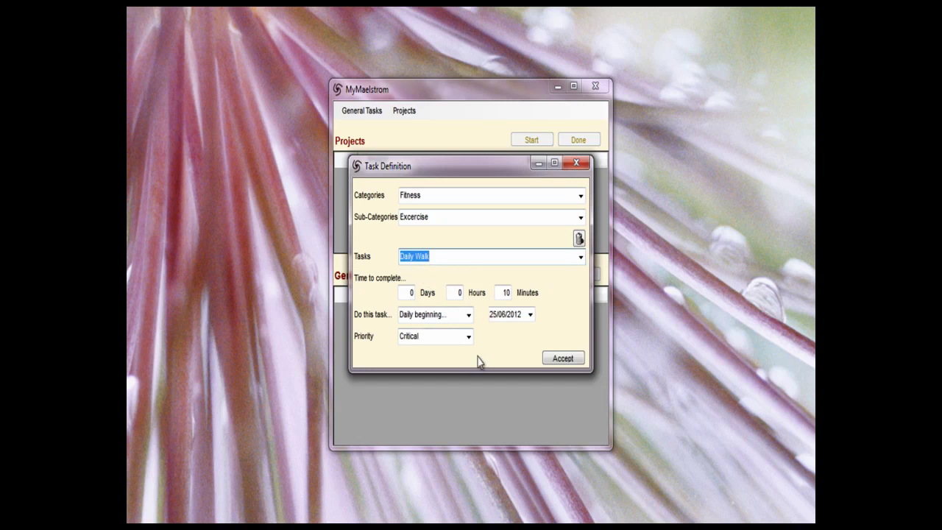
double_click(504, 292)
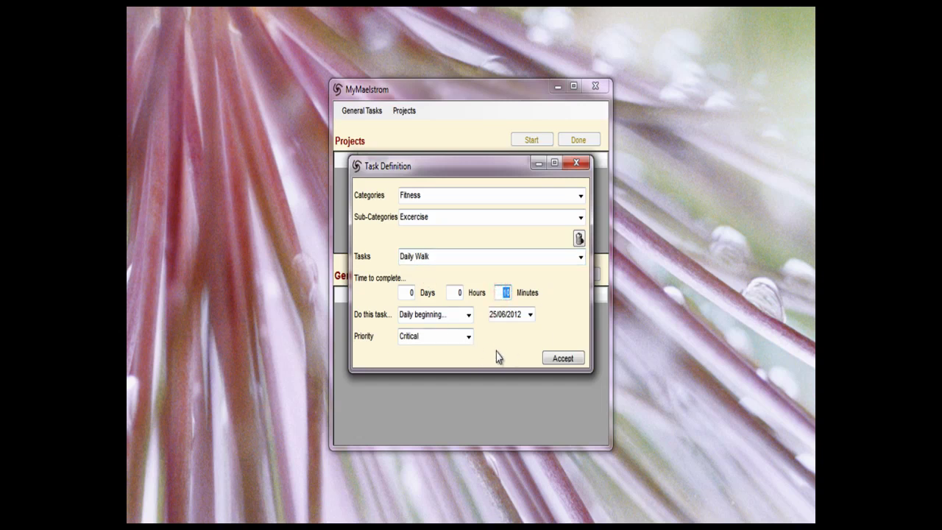
type("20")
left_click(561, 358)
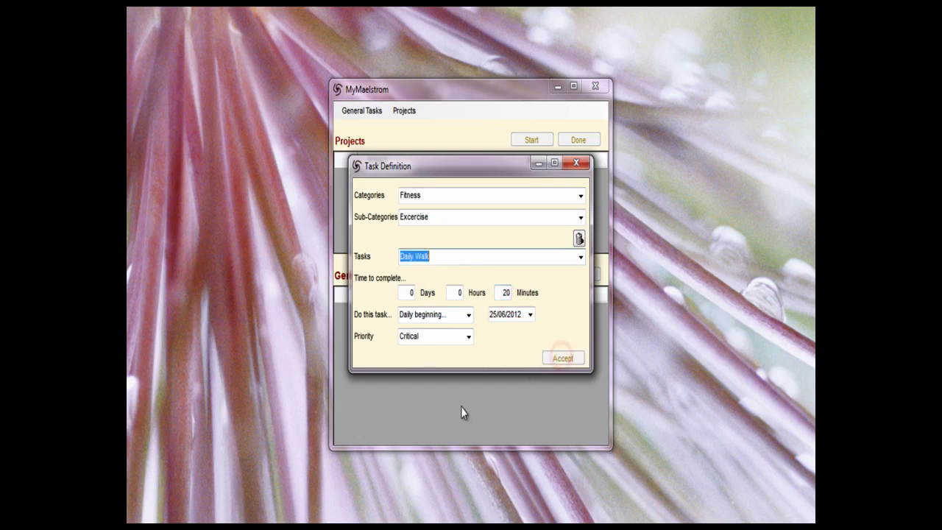
left_click(576, 163)
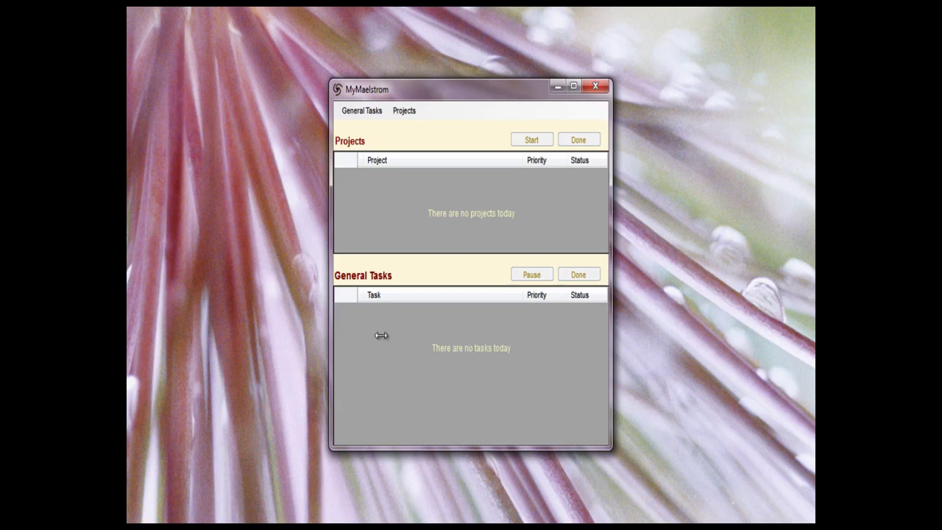
Step: View the report of general tasks completed today, checking pause and run times, and close it
left_click(361, 112)
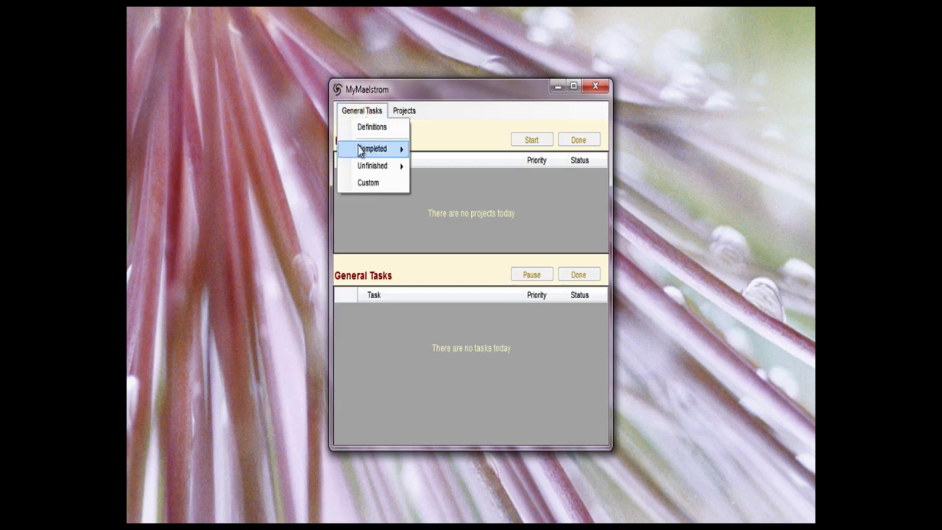
mouse_move(369, 151)
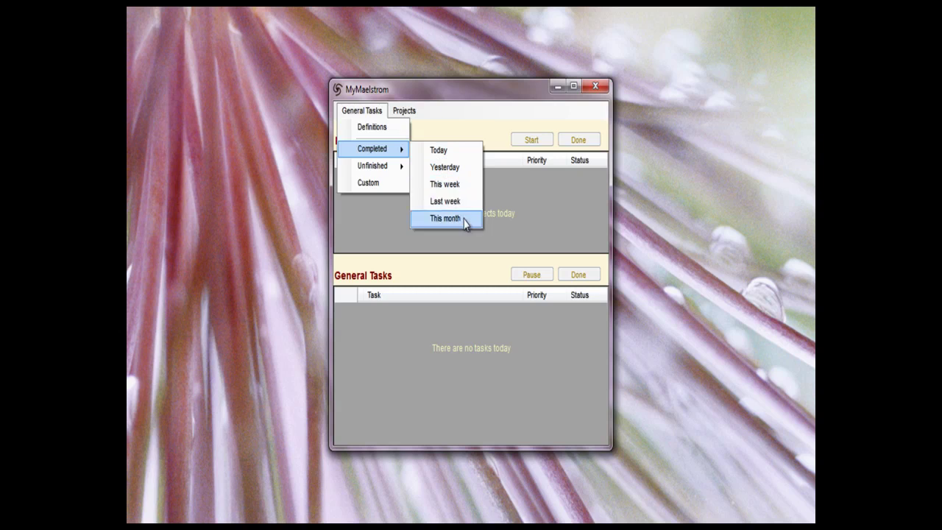
left_click(438, 150)
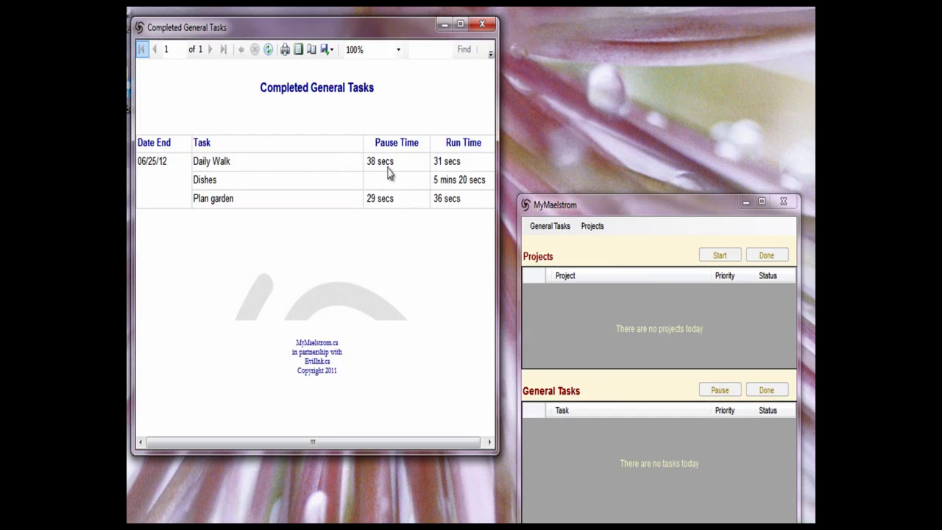
left_click_drag(499, 205, 525, 214)
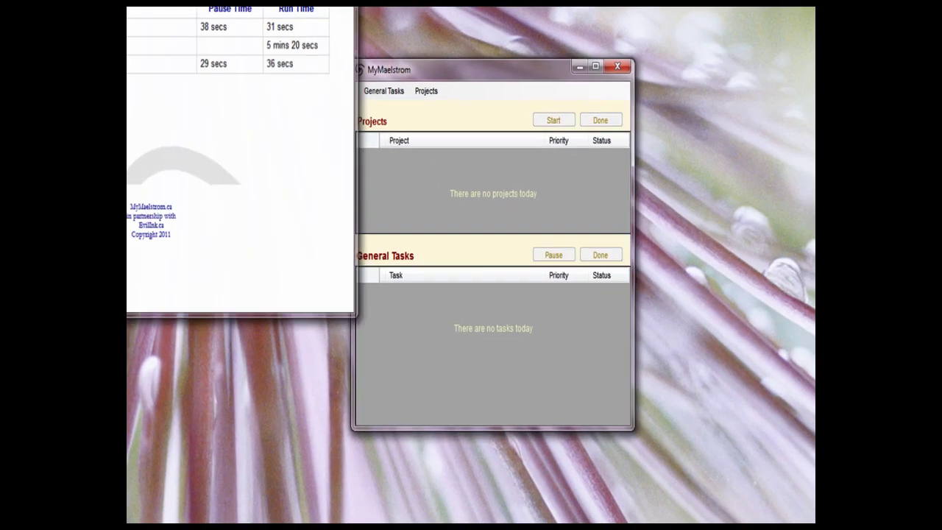
left_click(509, 26)
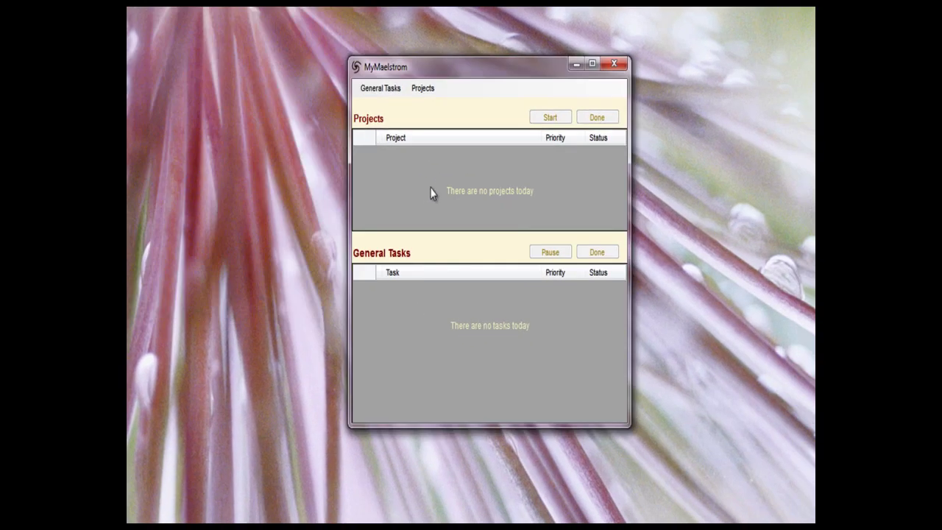
Step: Compare the categories offered in the project definition with those in the general task definition, closing each form after checking
left_click(423, 88)
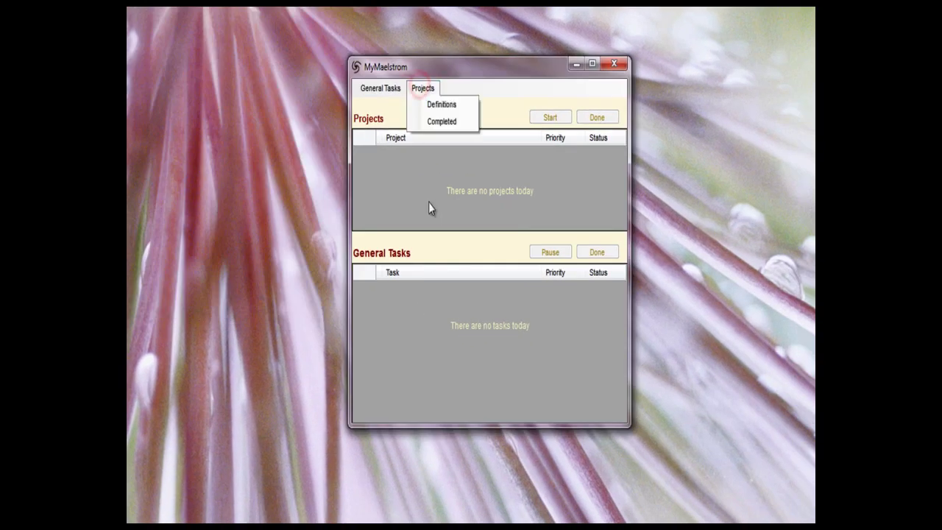
left_click(438, 104)
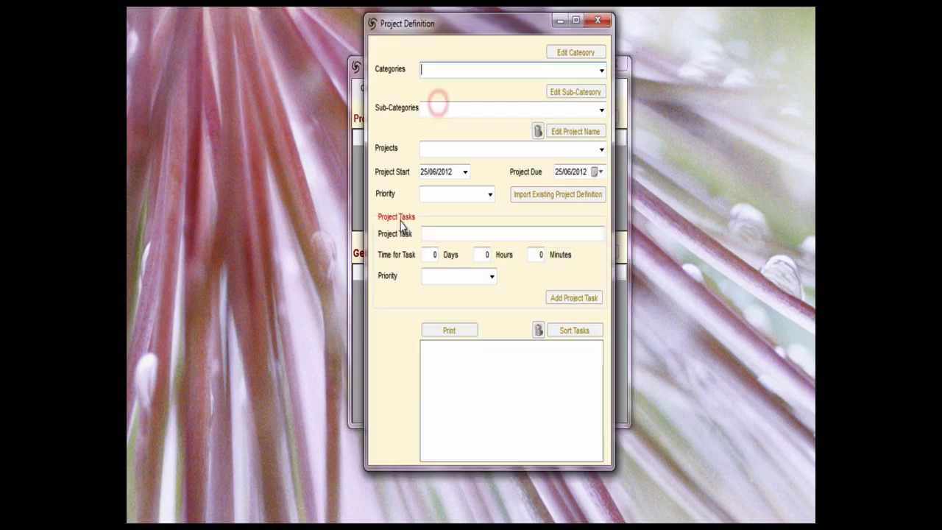
left_click(601, 72)
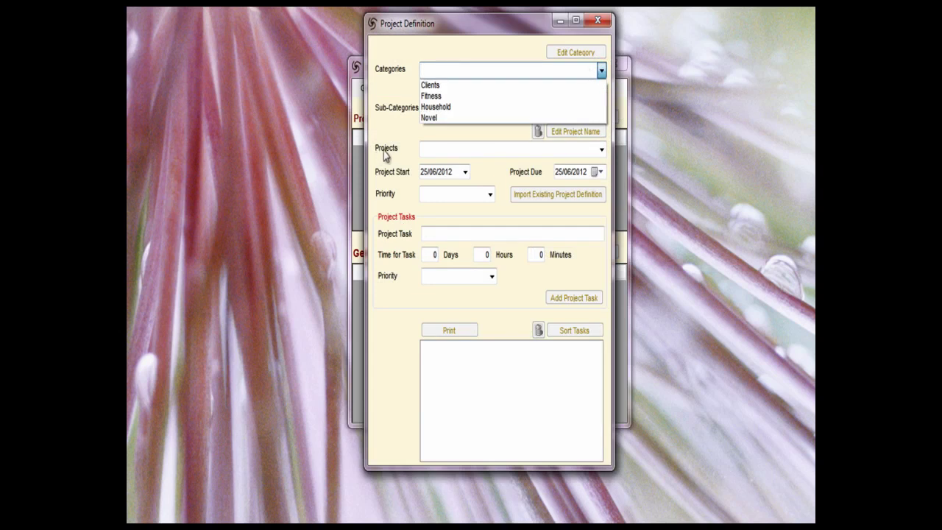
left_click(597, 23)
left_click(597, 23)
left_click(388, 90)
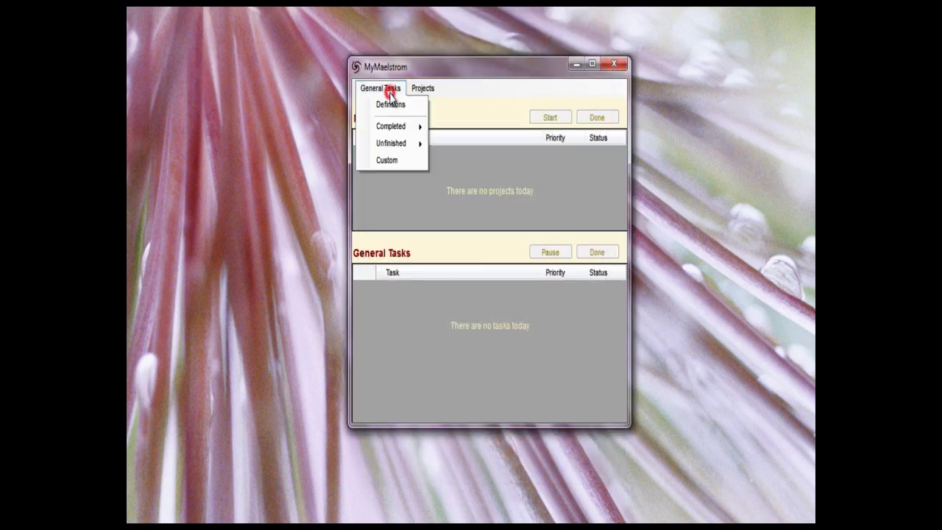
left_click(392, 103)
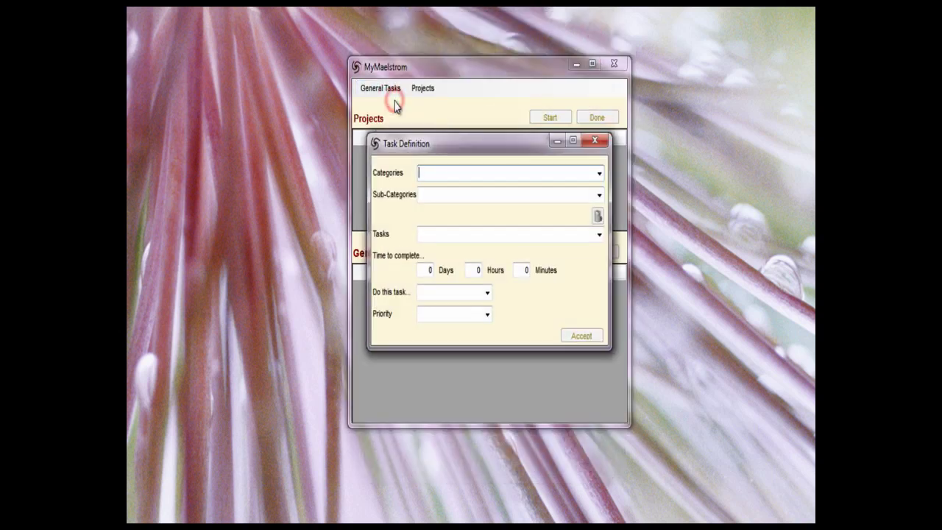
left_click(599, 174)
left_click(600, 174)
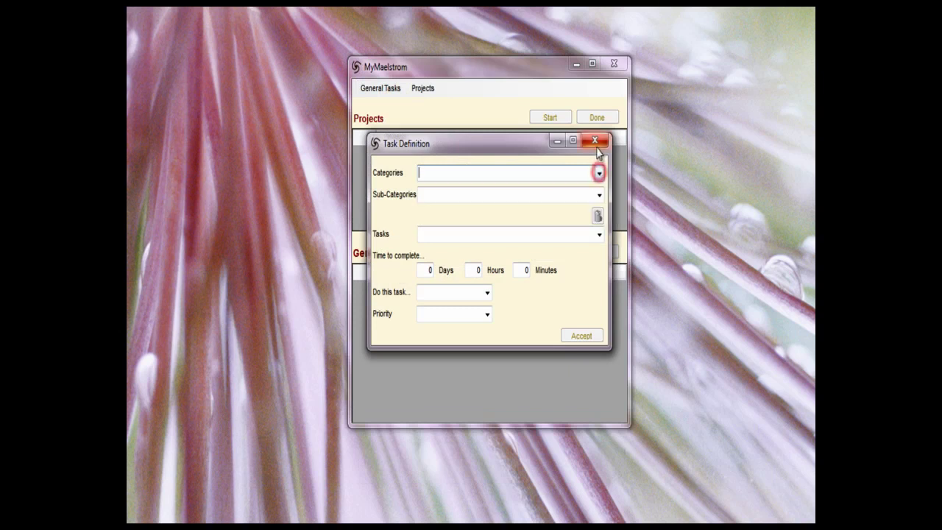
left_click(595, 141)
Step: Begin a new project definition with category Renovations, sub-category House and project name Bathroom
left_click(423, 89)
left_click(440, 105)
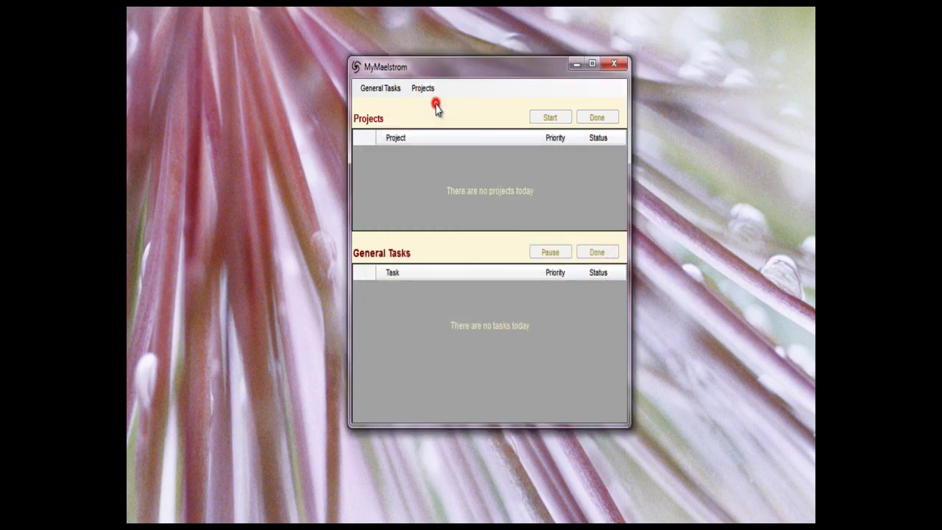
left_click(601, 69)
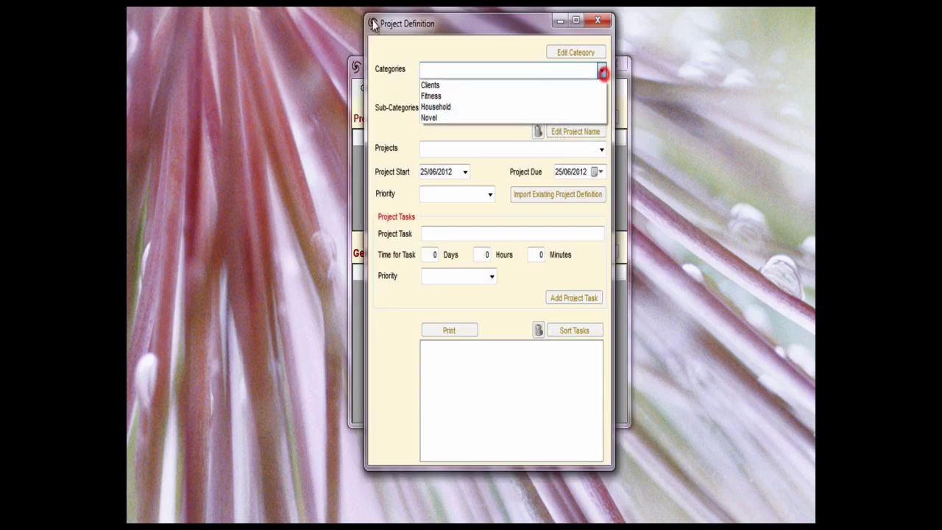
left_click(428, 70)
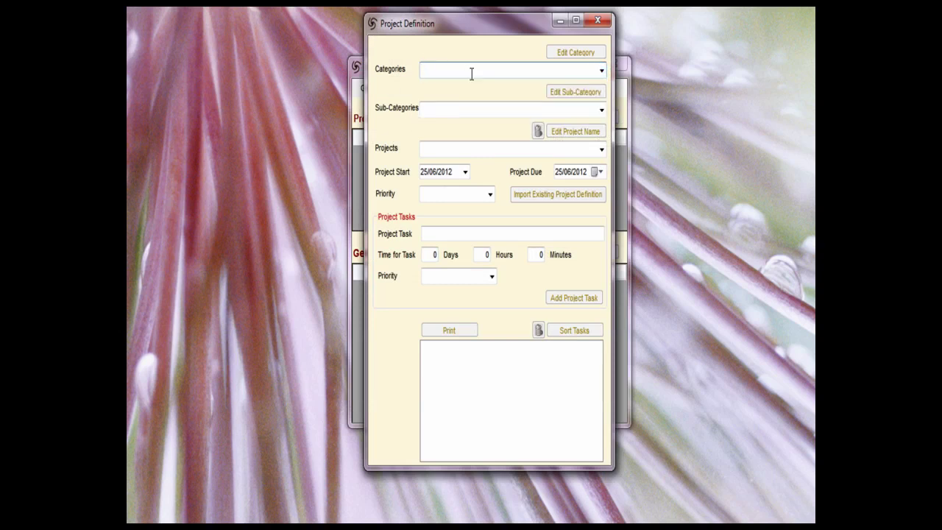
type("Renovations")
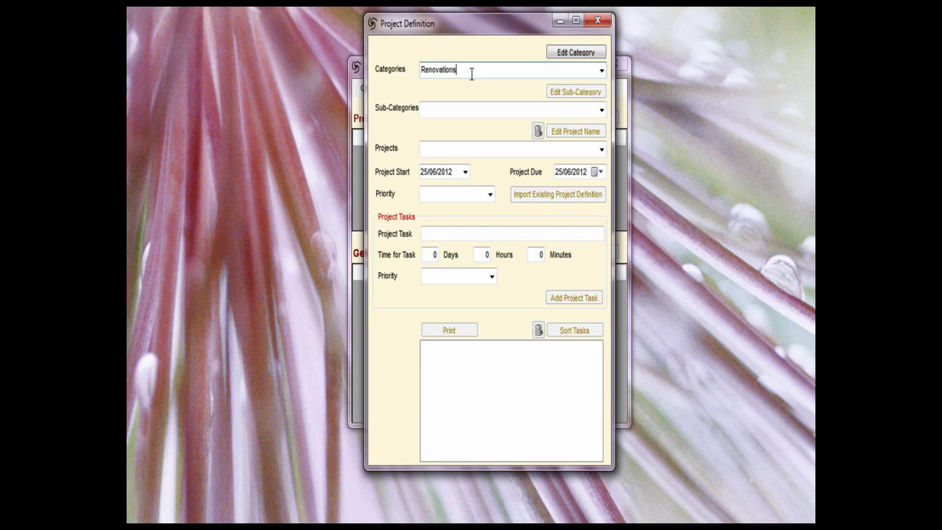
left_click(437, 109)
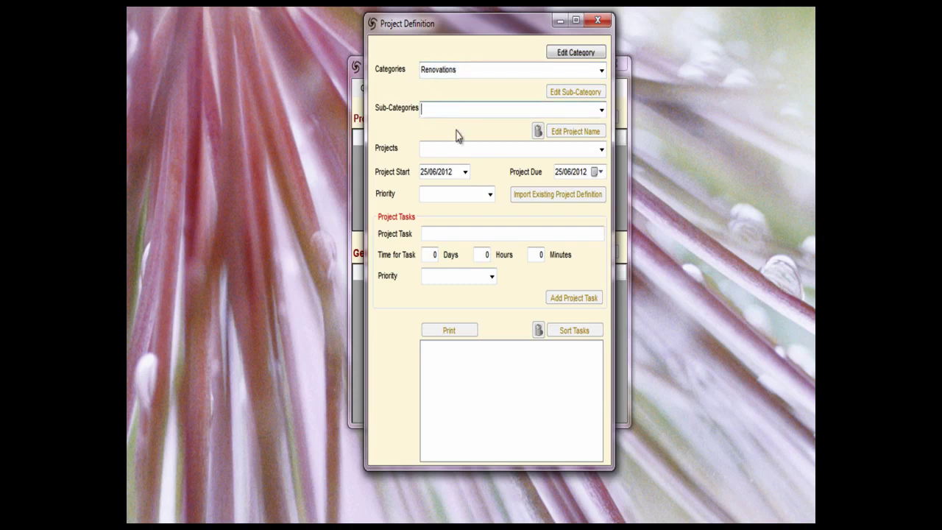
type("House")
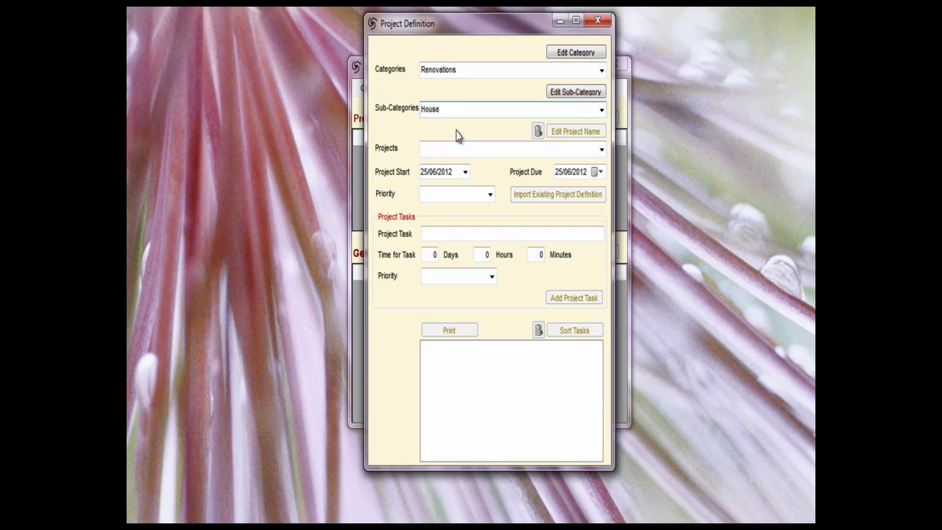
left_click(436, 150)
type("Bathroom")
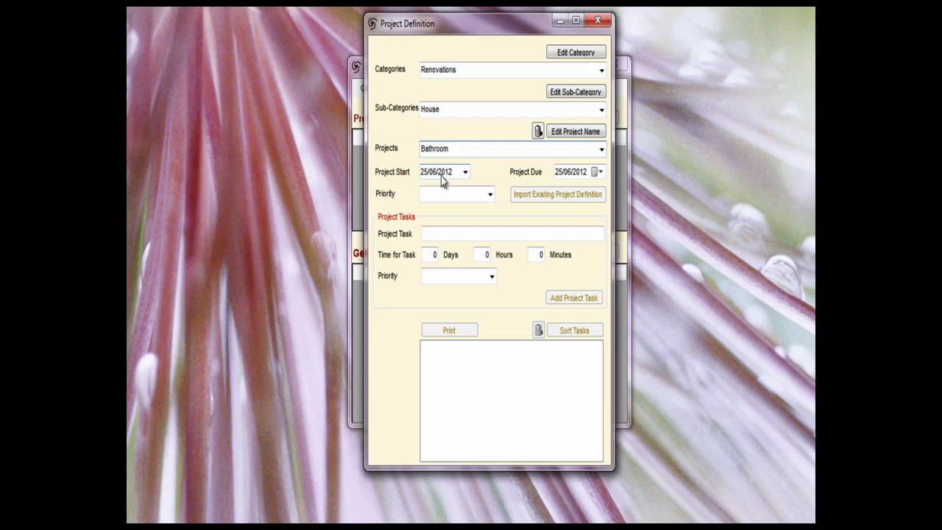
Step: Set the Bathroom project's due date to 29/06/2012 and its priority to Important
left_click(601, 172)
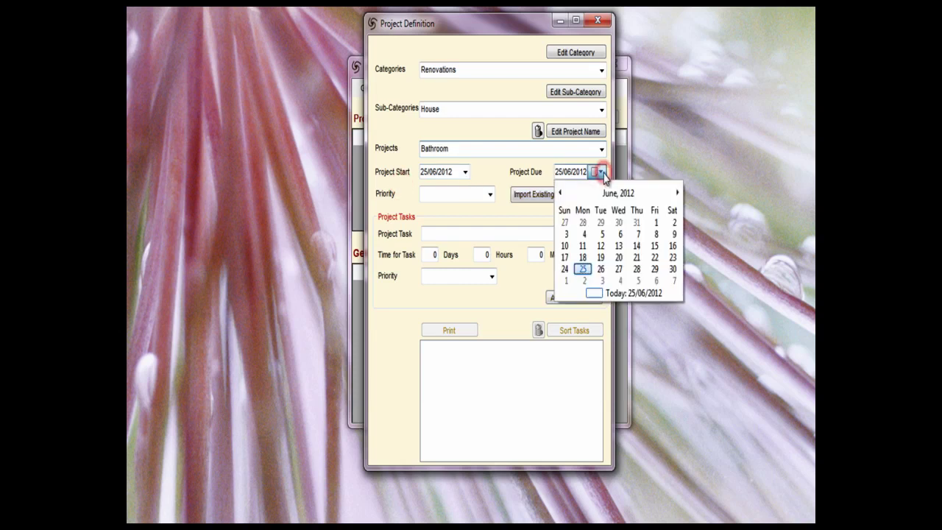
left_click(656, 270)
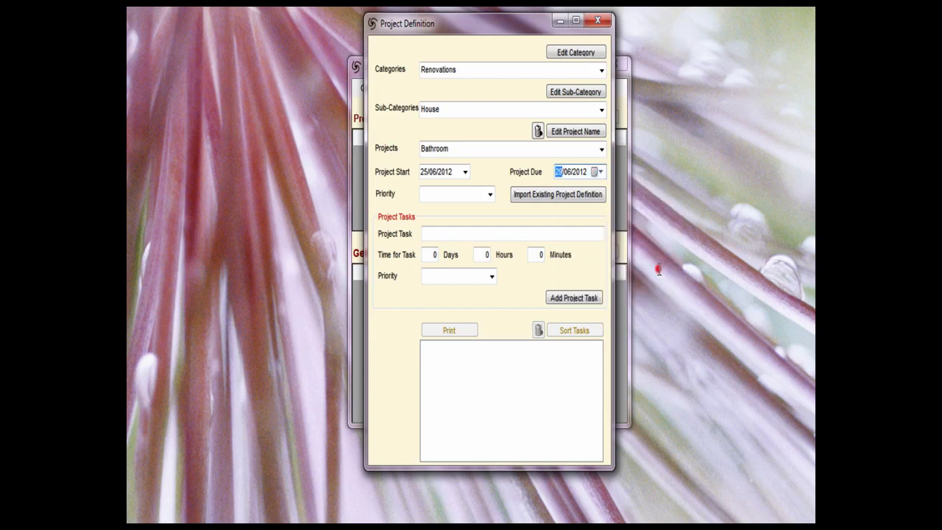
left_click(491, 193)
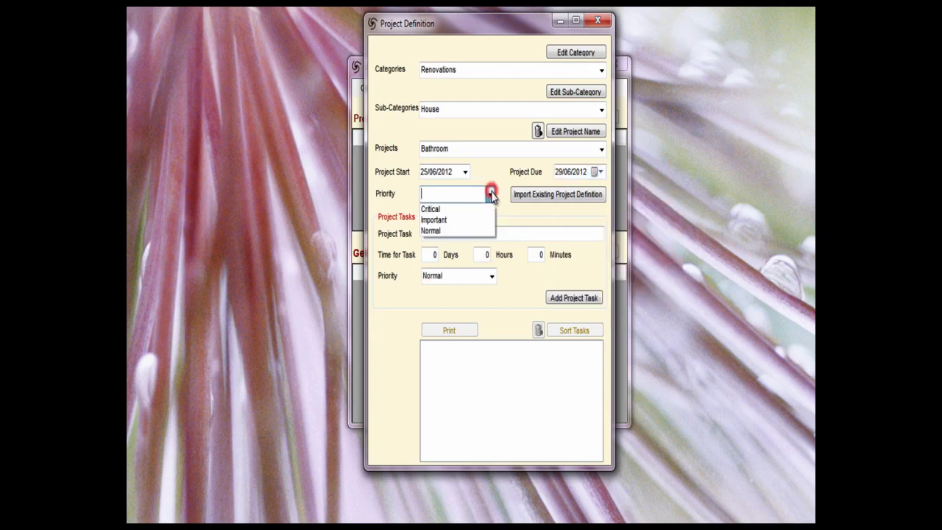
left_click(444, 219)
key("Tab")
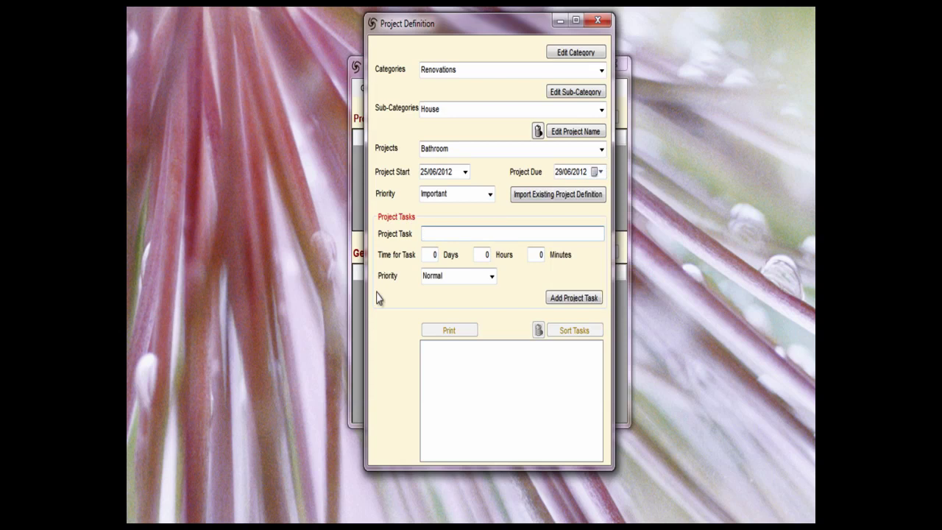
Step: Add the project task "Gut bathroom" with a time of 8 hours and Normal priority
type("Gut bathroom")
left_click(483, 254)
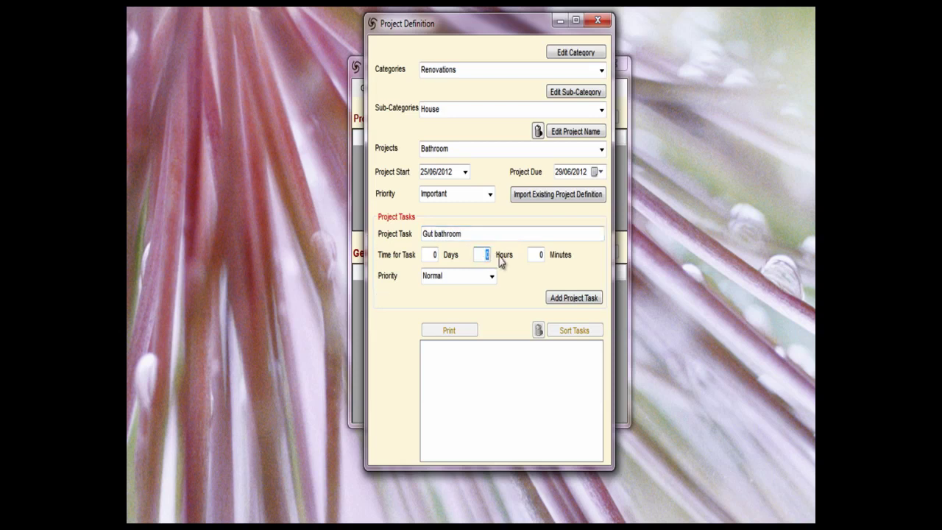
type("4")
left_click(483, 254)
type("8")
left_click(491, 276)
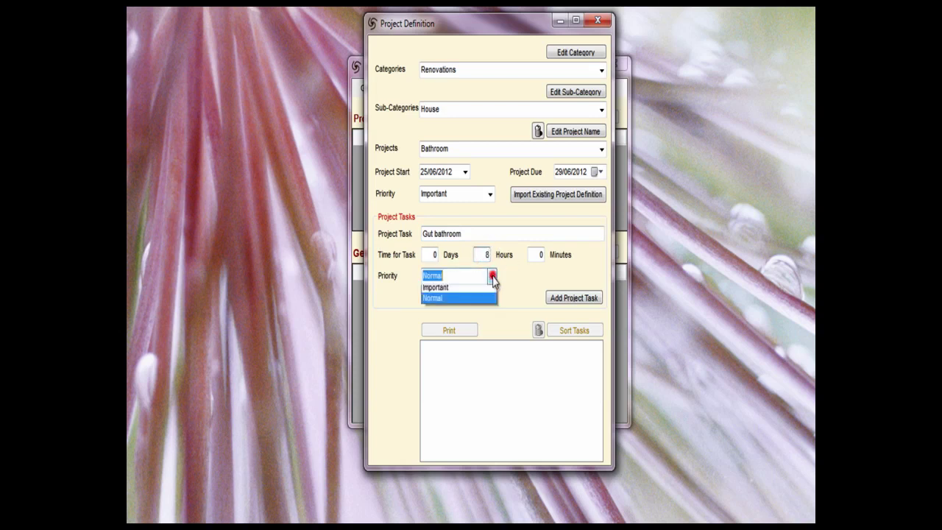
left_click(461, 298)
left_click(564, 298)
Step: Add the project task "Laydown new tiles" with a time of 4 hours and Important priority
left_click(444, 233)
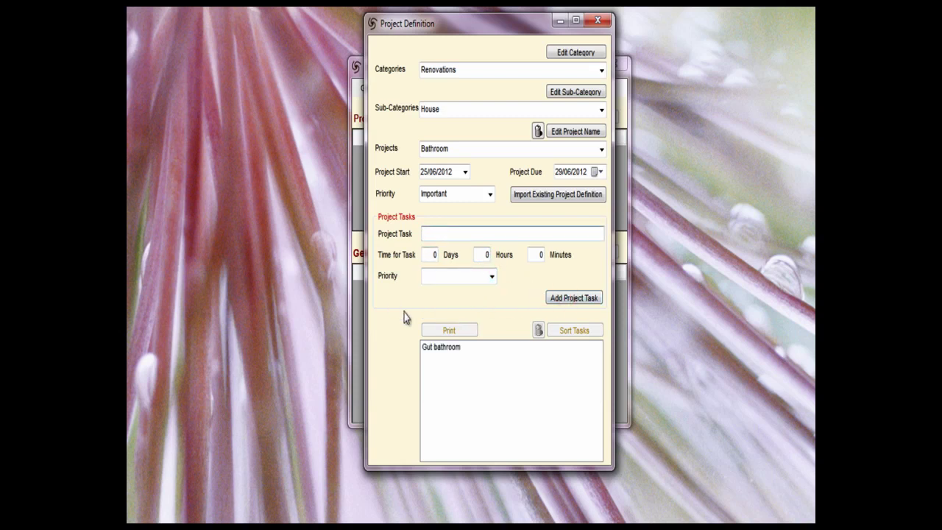
type("Laydown new tiles")
left_click(482, 251)
key("BackSpace")
type("4")
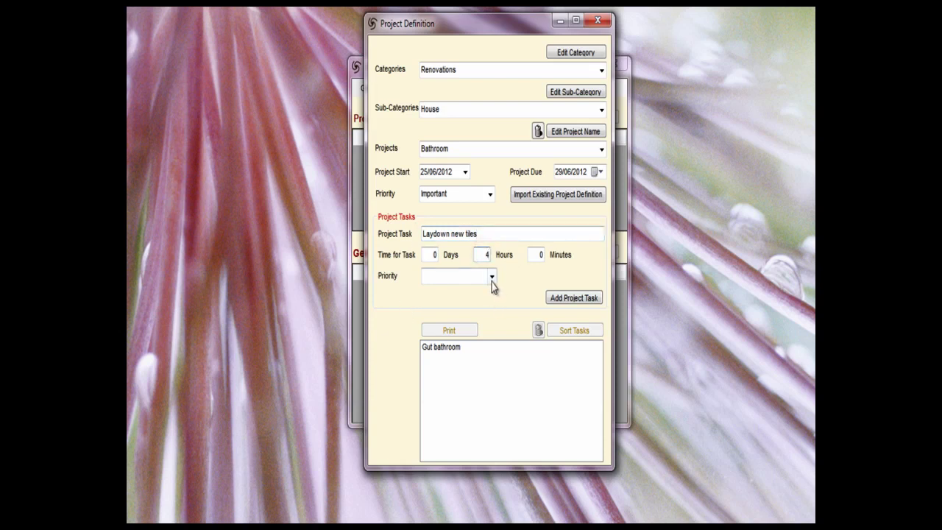
left_click(492, 278)
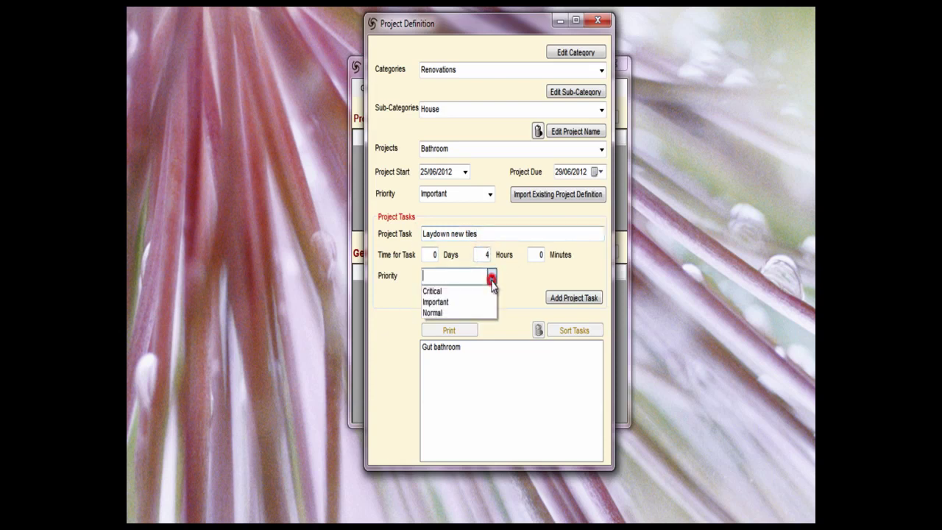
left_click(440, 301)
left_click(557, 300)
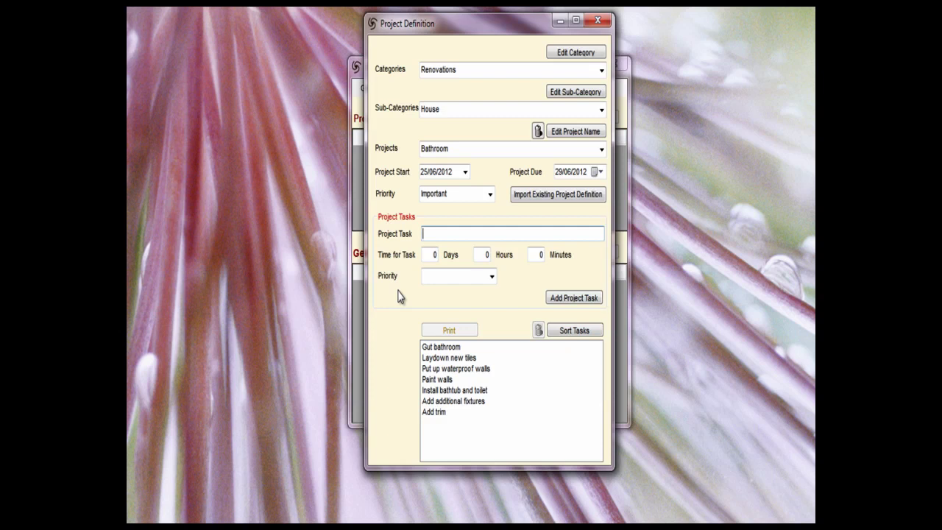
Step: Add the project task "Research prices" with a time of 4 hours and Normal priority
type("Research prices")
key("Tab")
key("Tab")
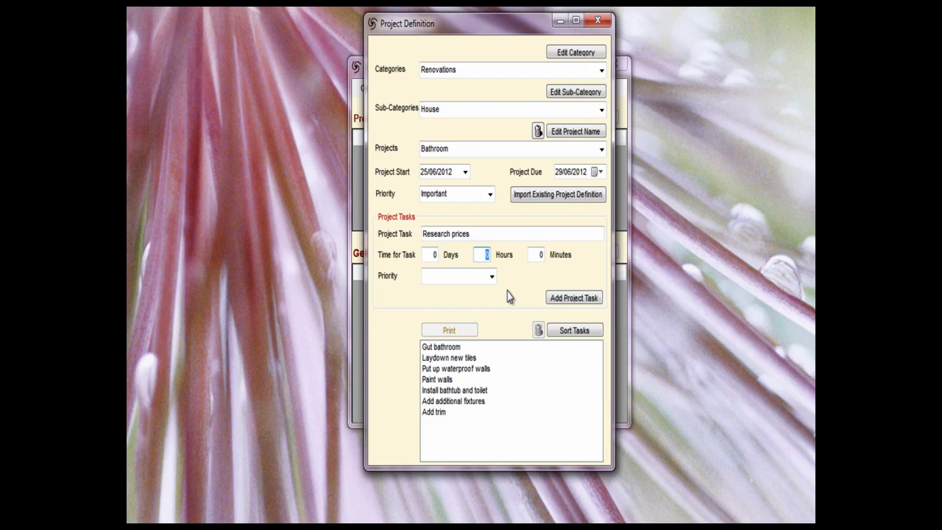
type("4")
left_click(491, 277)
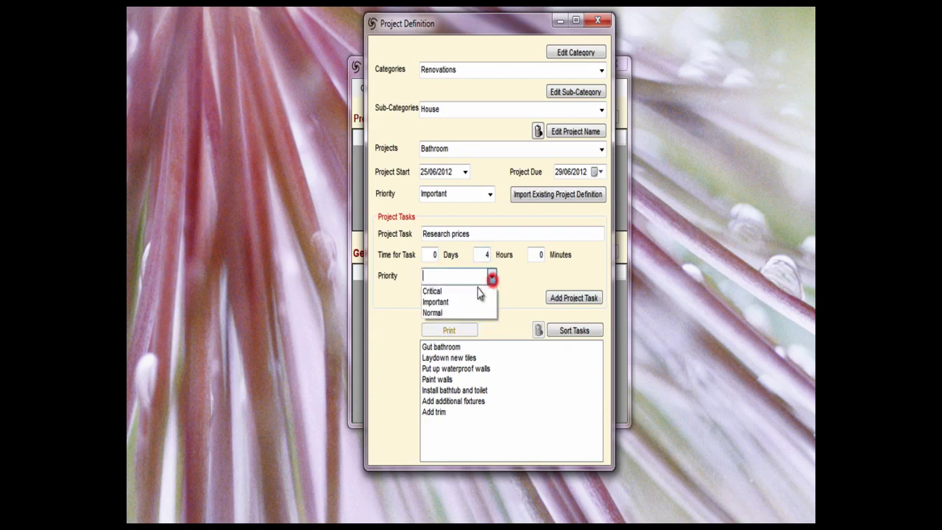
left_click(442, 312)
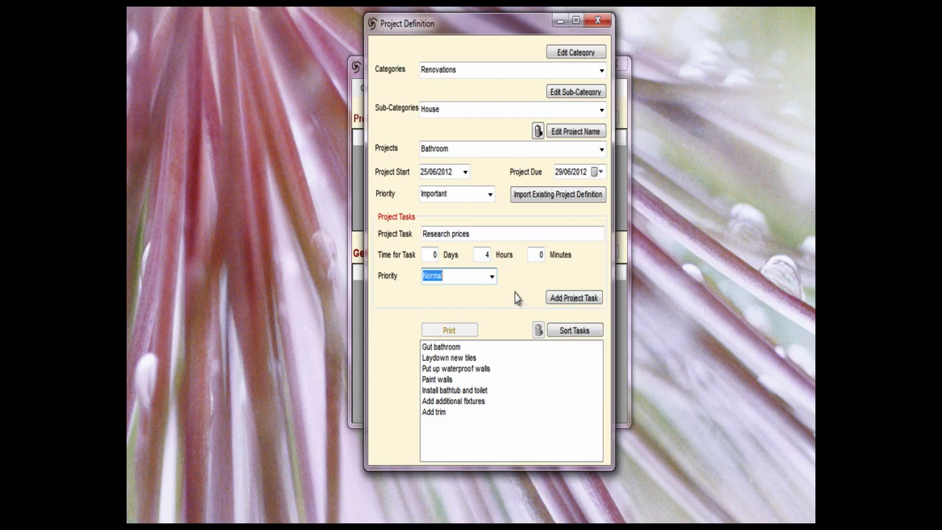
left_click(560, 302)
Step: Reorder the Bathroom project's tasks so that Research prices comes first, and finish sorting
left_click(460, 426)
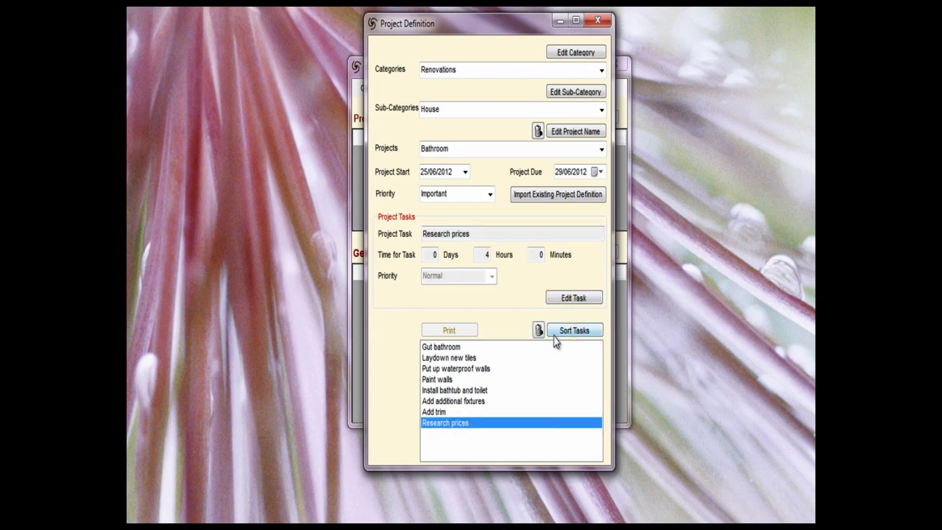
left_click(574, 333)
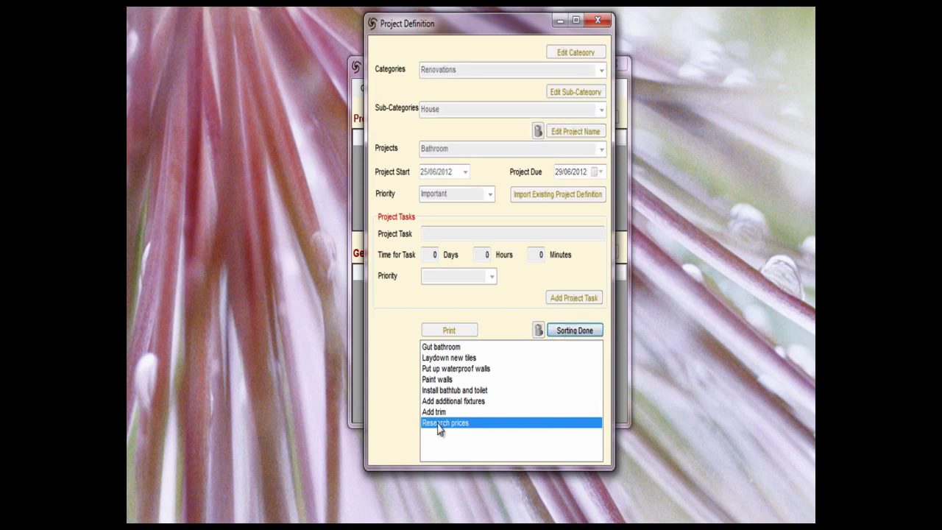
left_click_drag(432, 426, 435, 348)
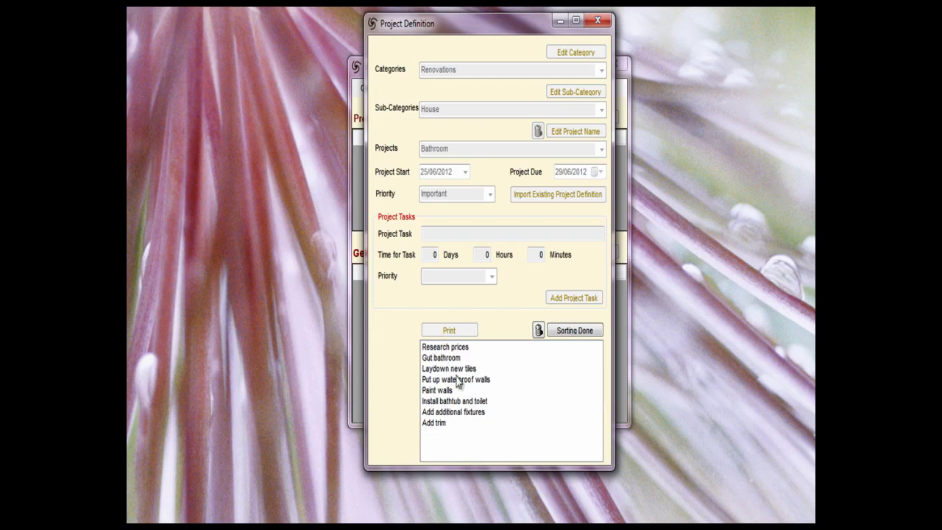
left_click(565, 331)
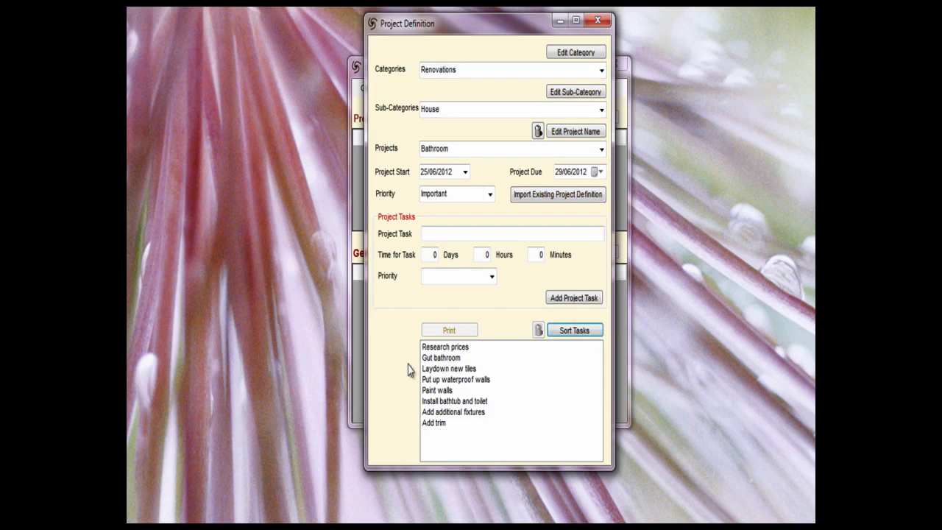
Step: Delete the Add trim task from the Bathroom project while in sorting mode, and finish sorting
left_click(566, 331)
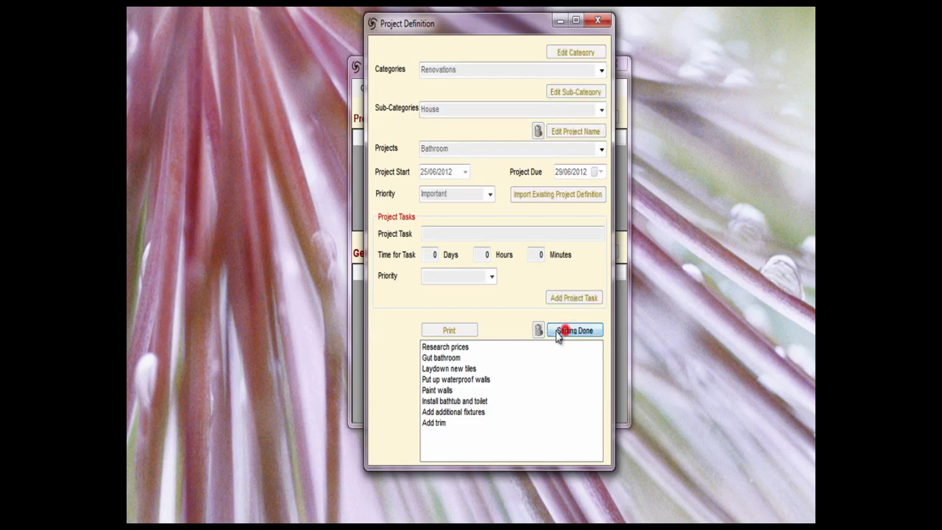
left_click(427, 422)
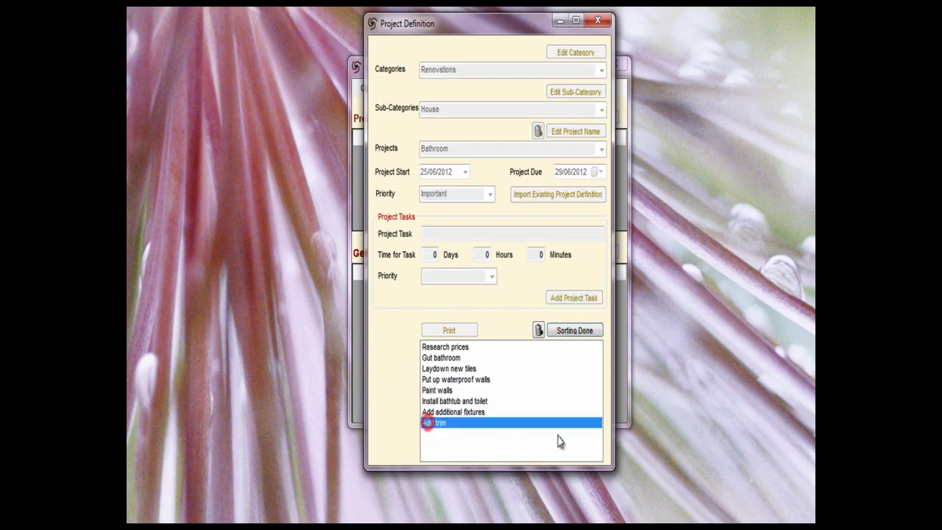
left_click(539, 331)
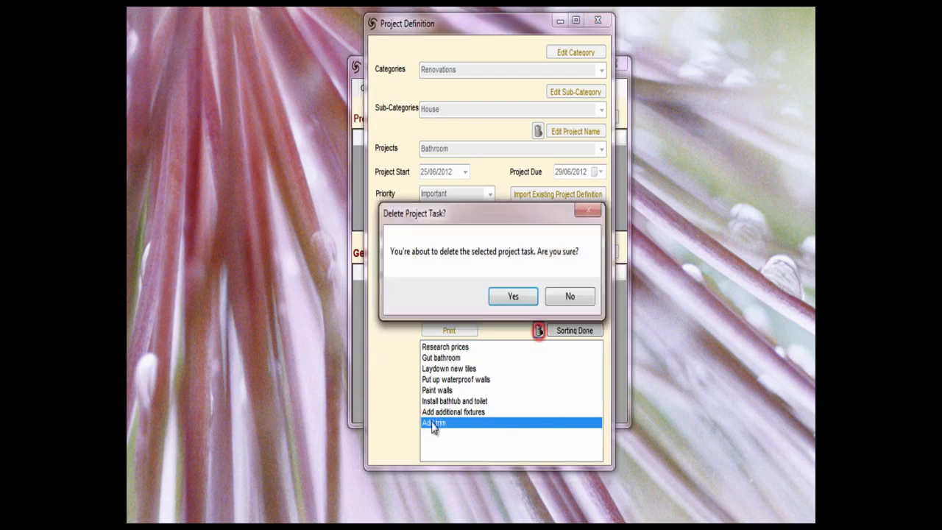
left_click(500, 298)
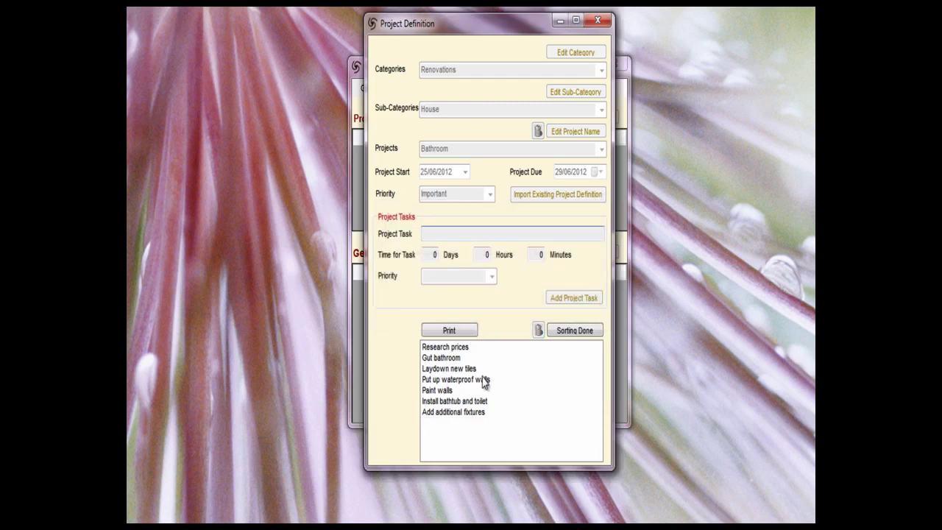
left_click(573, 331)
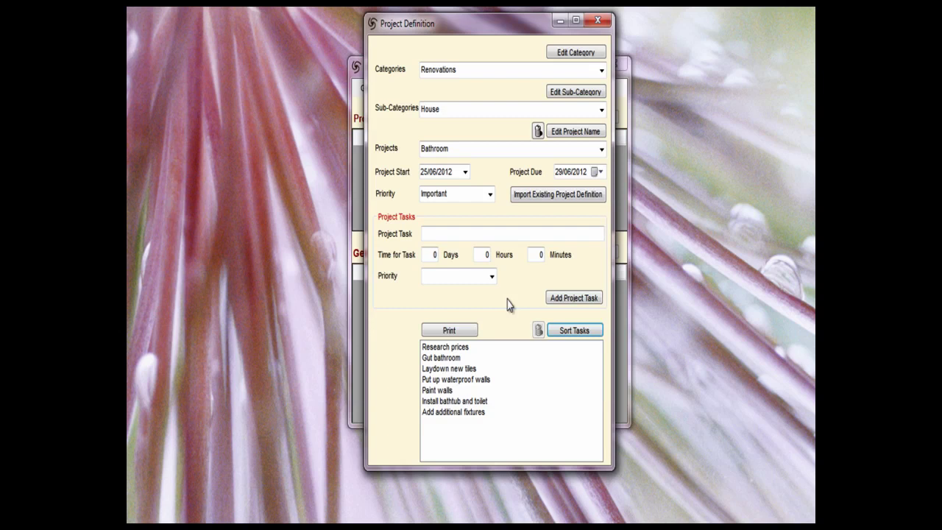
Step: Close the project definition, open the Bathroom project for execution and start its Research prices task
left_click(599, 23)
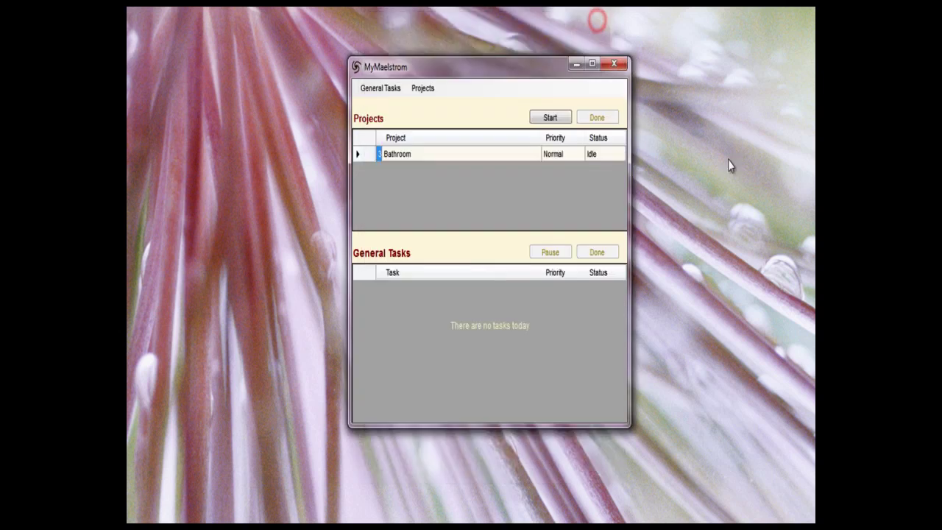
left_click(402, 154)
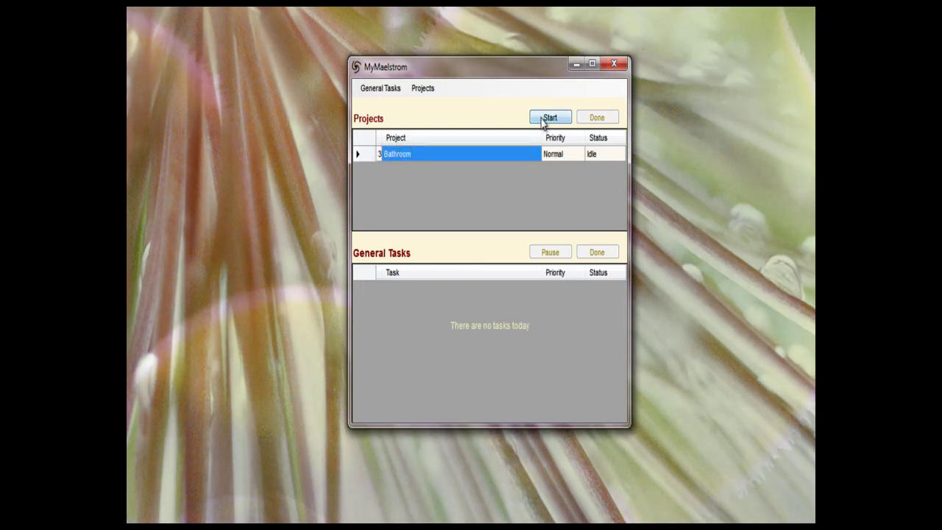
left_click(542, 119)
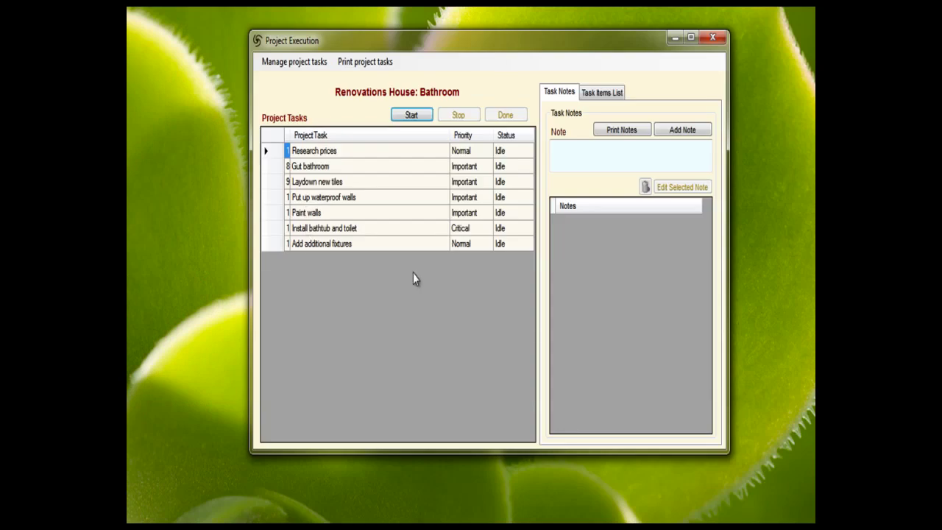
left_click(340, 153)
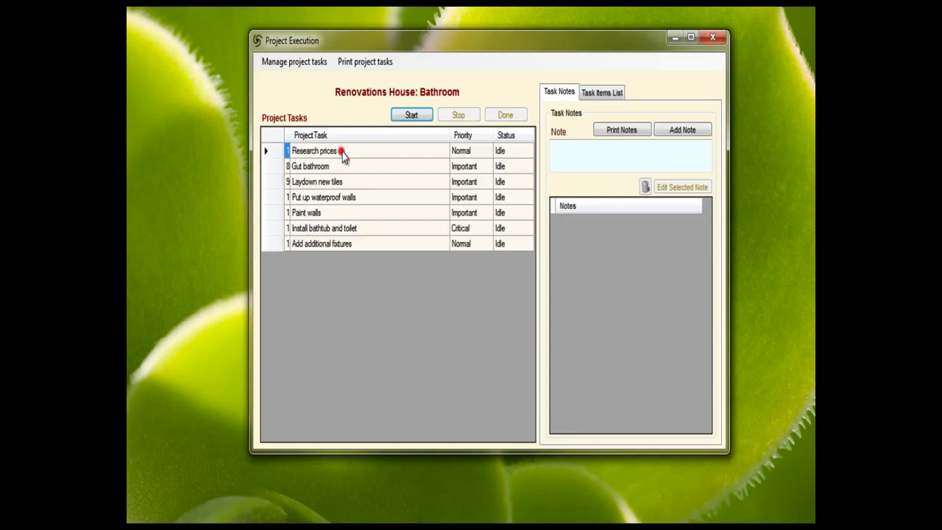
left_click(412, 117)
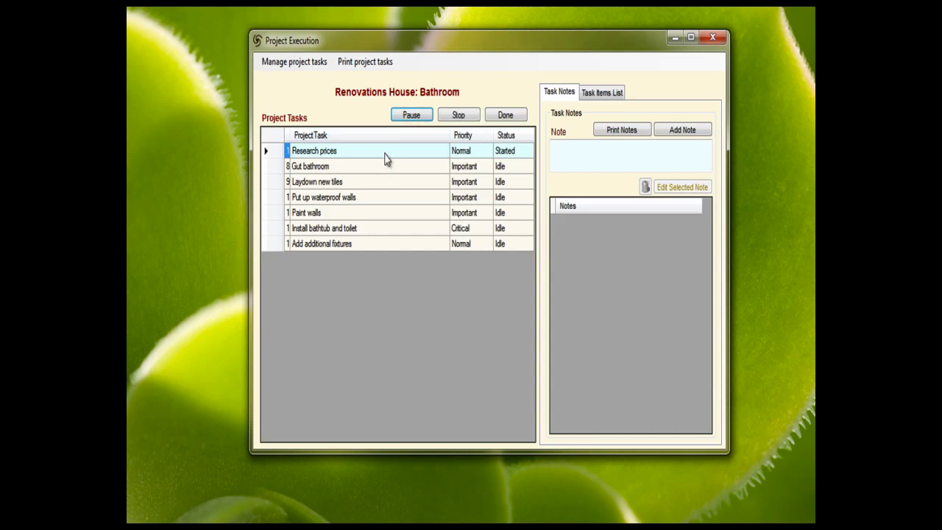
Step: Add tiles, toilet, bathtub, drywall - waterproof, tub surround and sink to the Research prices task's items list, and print the list
left_click(385, 154)
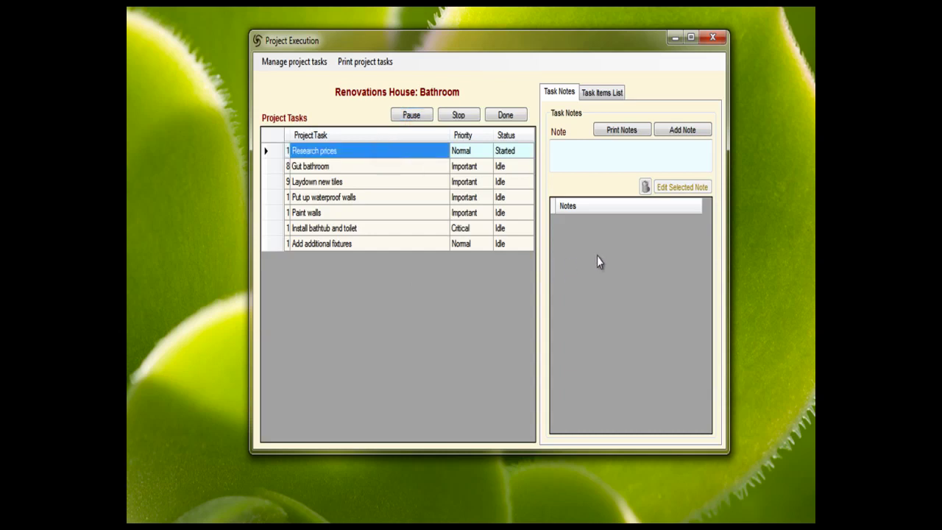
left_click(601, 93)
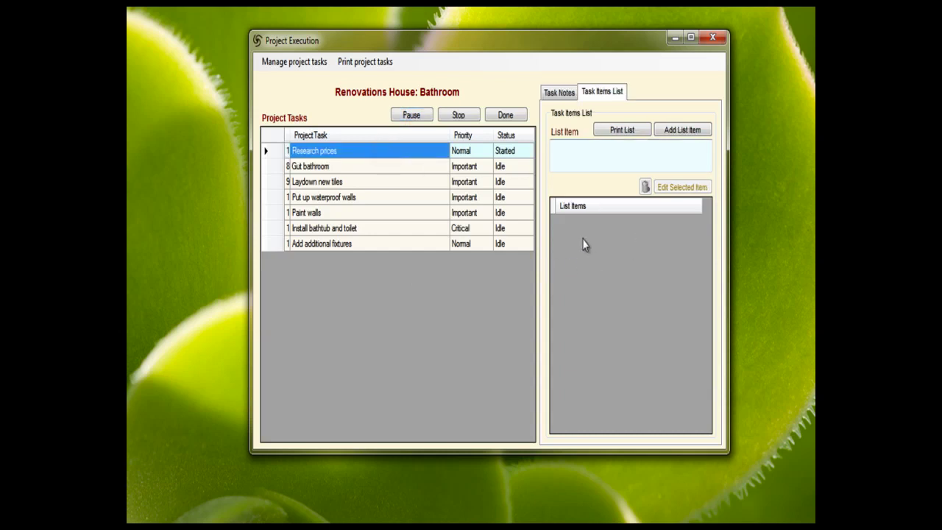
left_click(580, 159)
type("tiles")
left_click(681, 130)
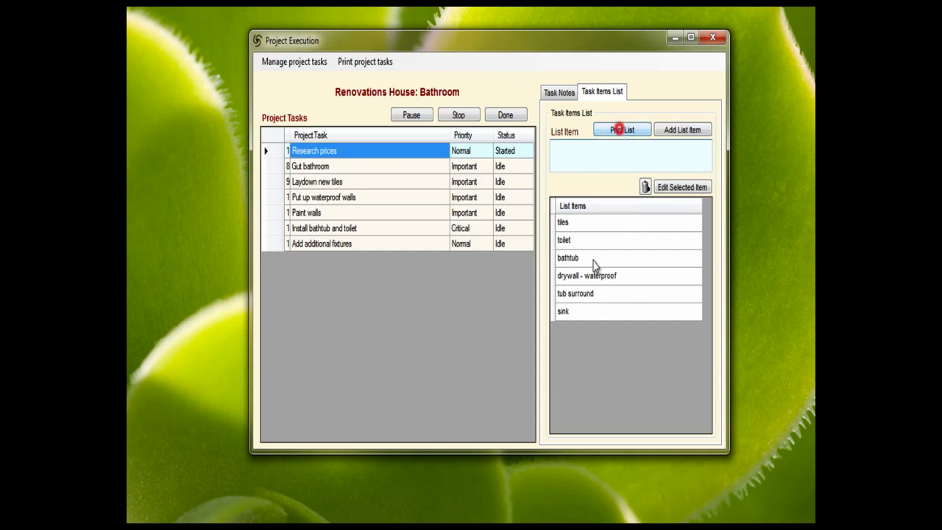
left_click(622, 130)
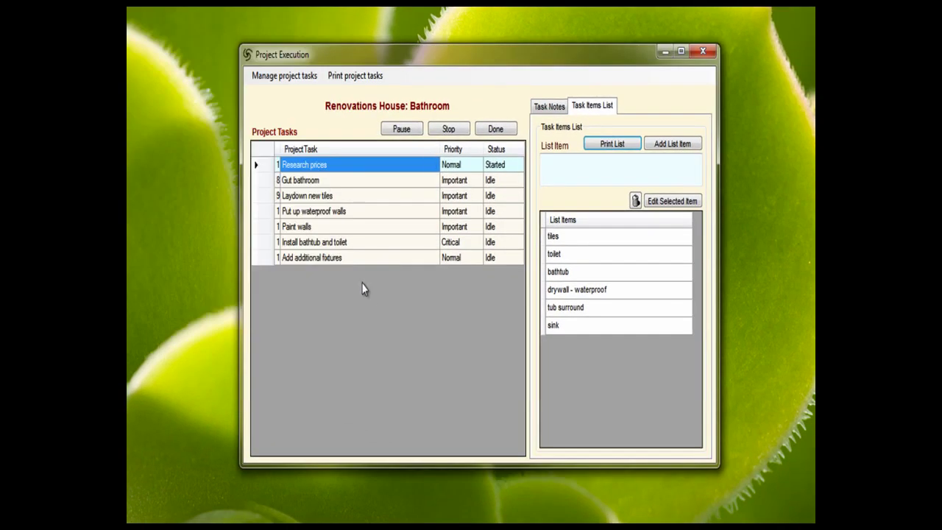
Step: Add the notes "Call painters for quotes" and "Mr. Painter - $50/hr" to the Paint walls task
left_click(337, 180)
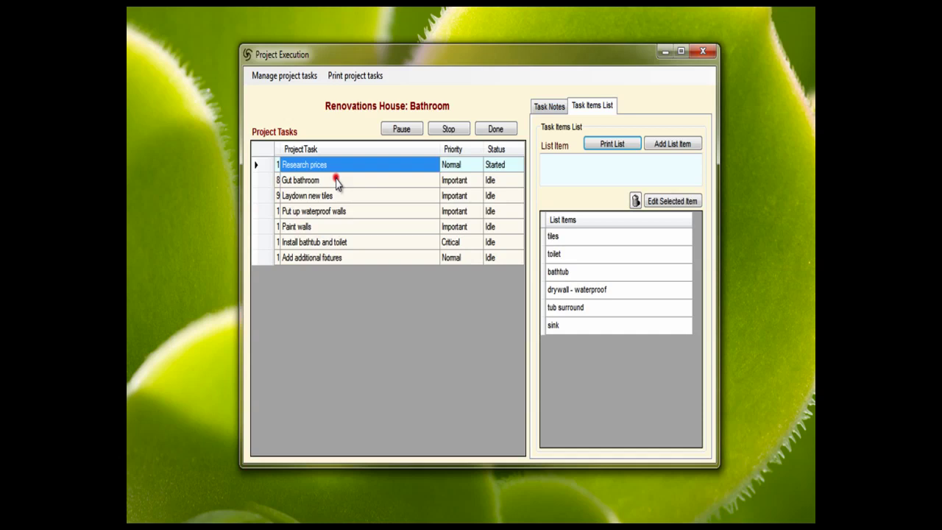
left_click(359, 261)
left_click(314, 227)
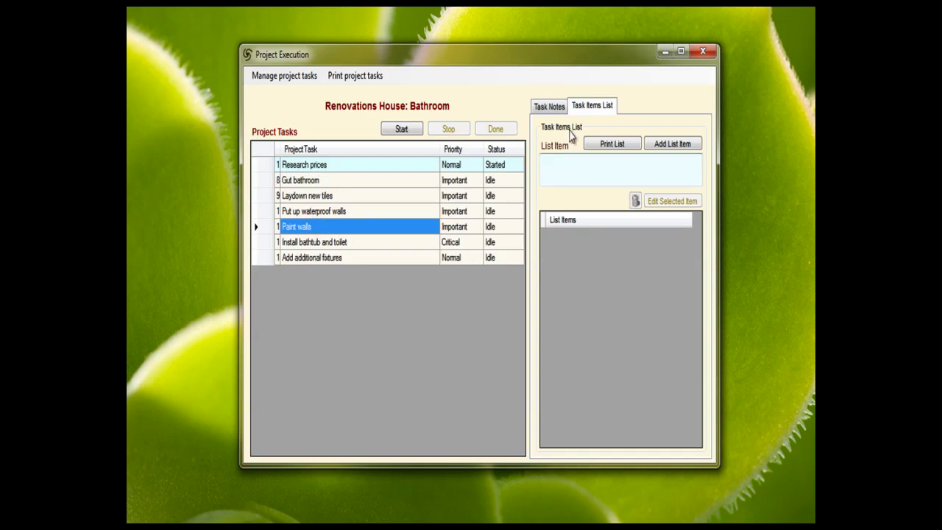
left_click(537, 108)
left_click(569, 169)
type("Call")
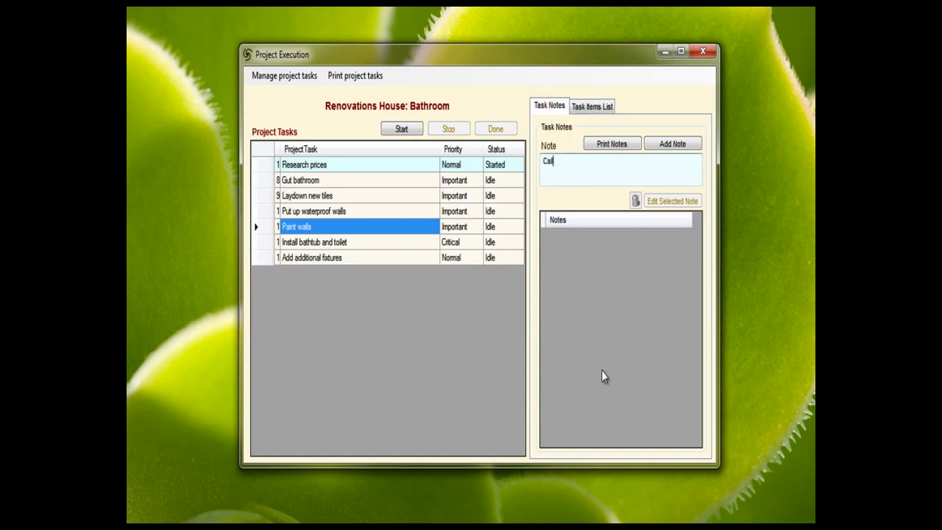
type(" painters c")
key("BackSpace")
type("for quotes")
left_click(668, 144)
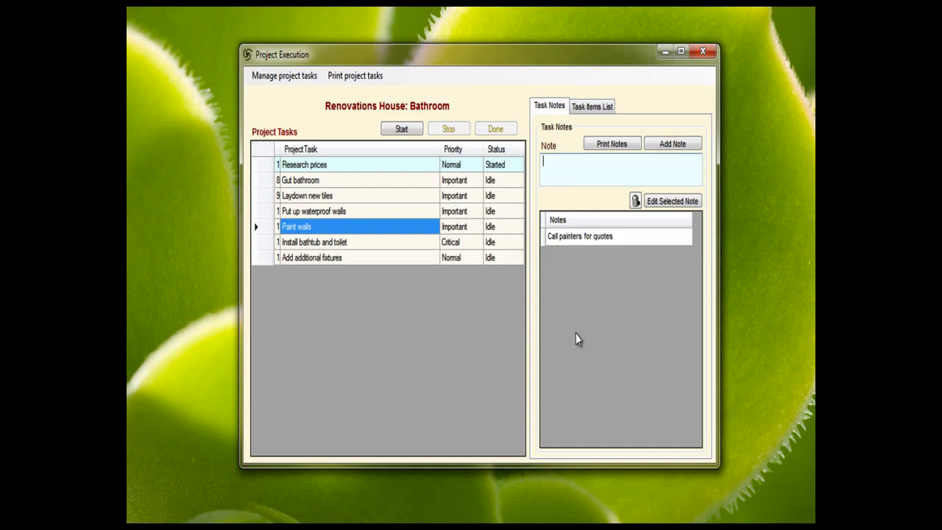
type("Mr. Painter - $")
left_click(668, 146)
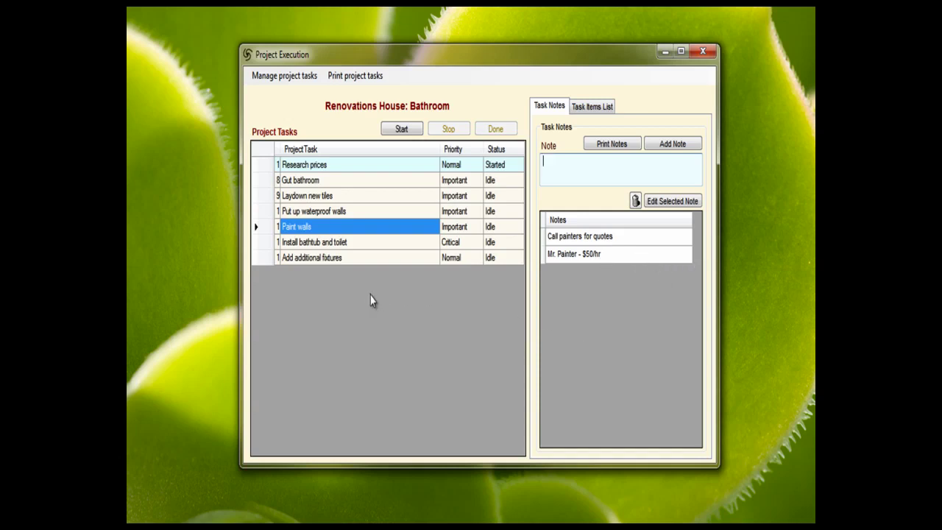
Step: Start the Gut bathroom, Laydown new tiles, Put up waterproof walls, Paint walls, Install bathtub and toilet, and Add additional fixtures tasks
left_click(329, 163)
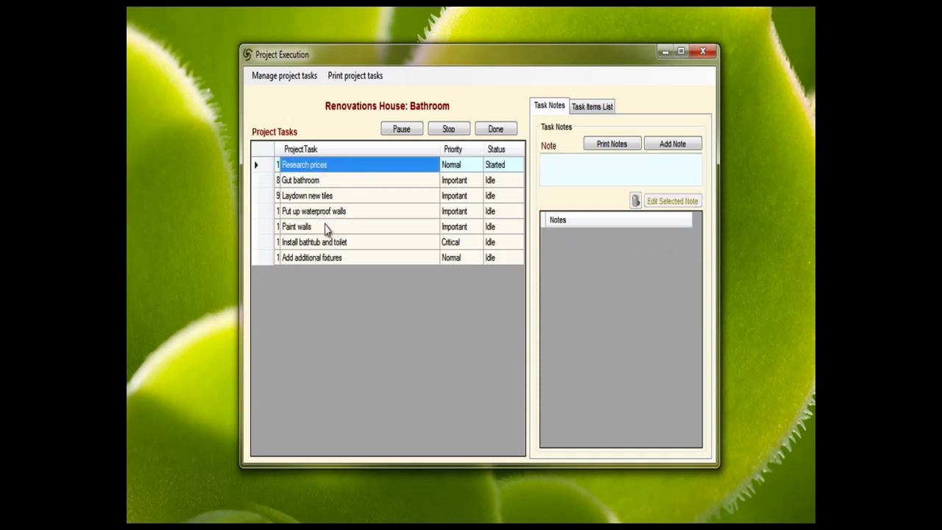
left_click(310, 181)
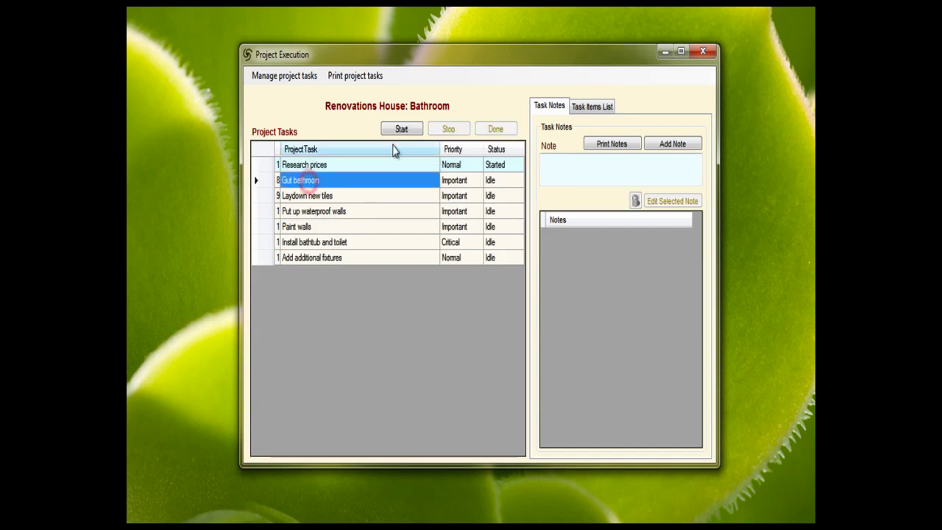
left_click(397, 128)
left_click(323, 196)
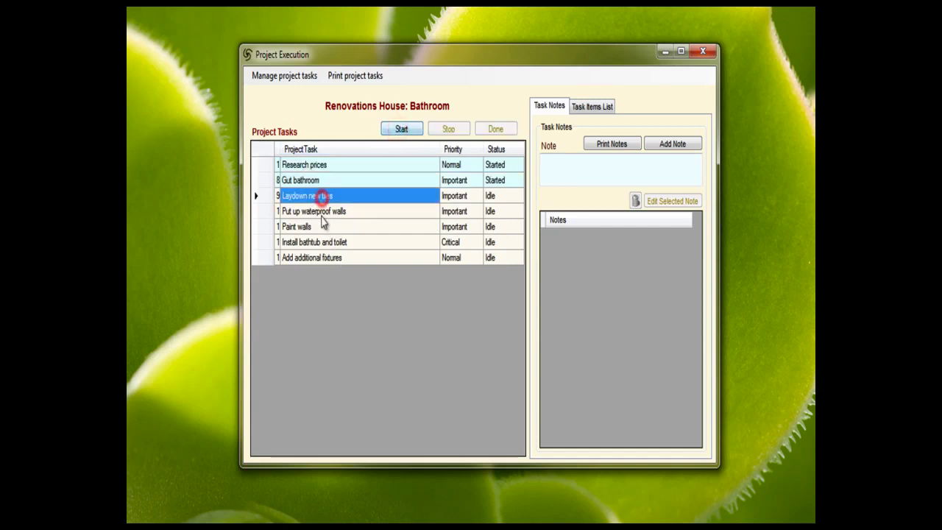
left_click(395, 128)
left_click(324, 211)
left_click(400, 130)
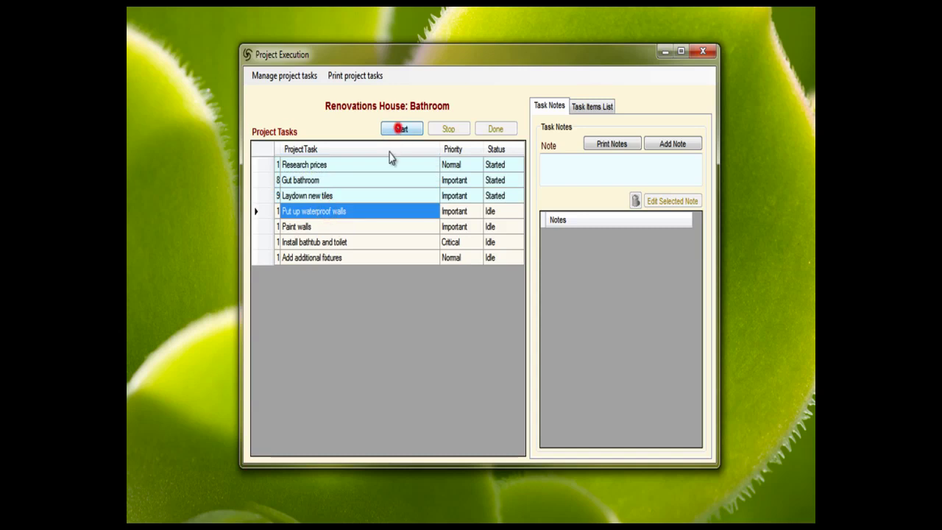
left_click(328, 228)
left_click(390, 130)
left_click(345, 243)
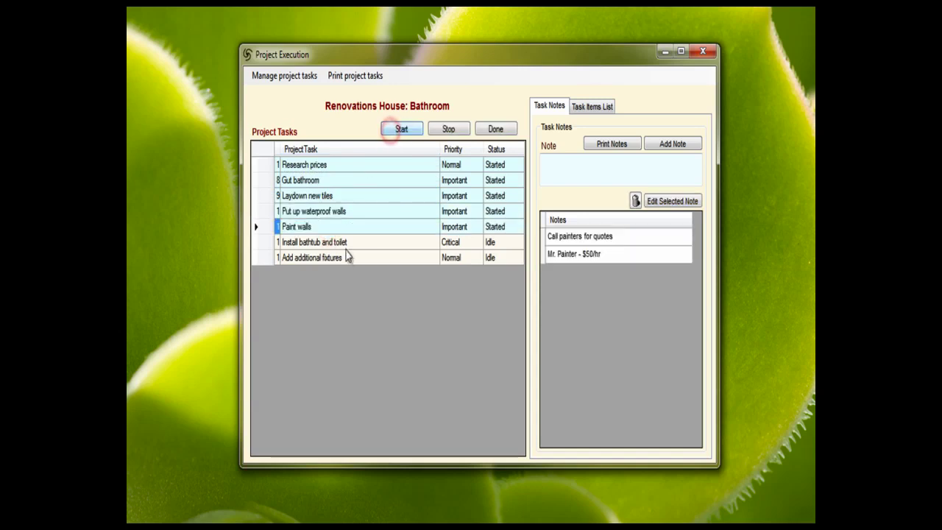
left_click(402, 130)
left_click(353, 259)
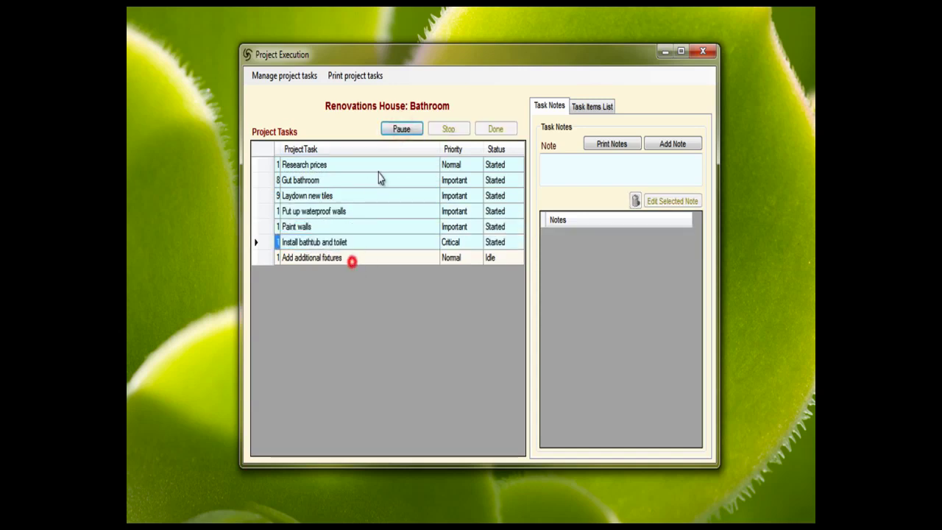
left_click(400, 129)
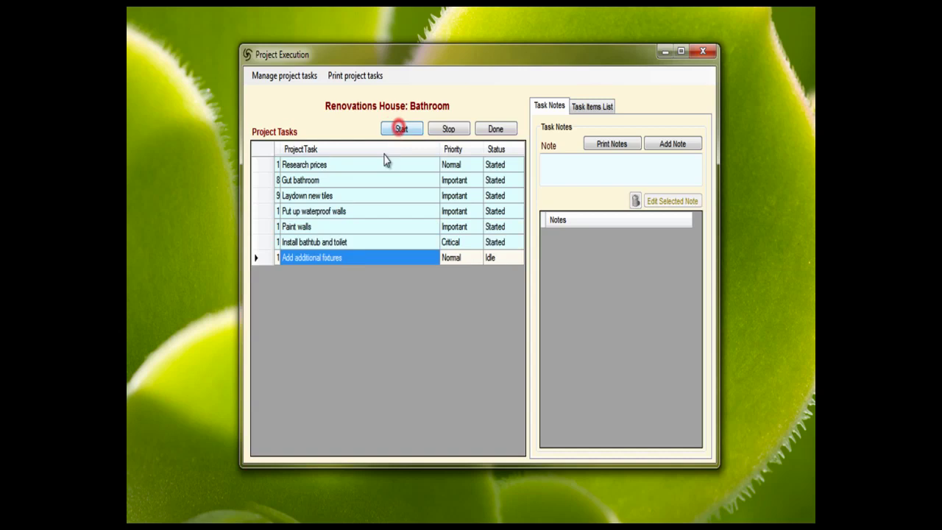
Step: Pause the Research prices task, giving "Tea" as the reason for pausing
left_click(328, 163)
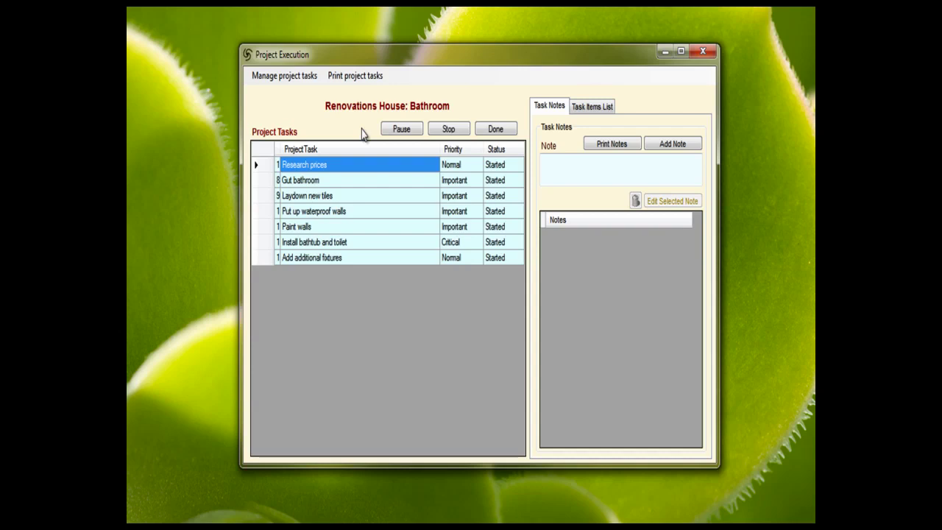
left_click(402, 128)
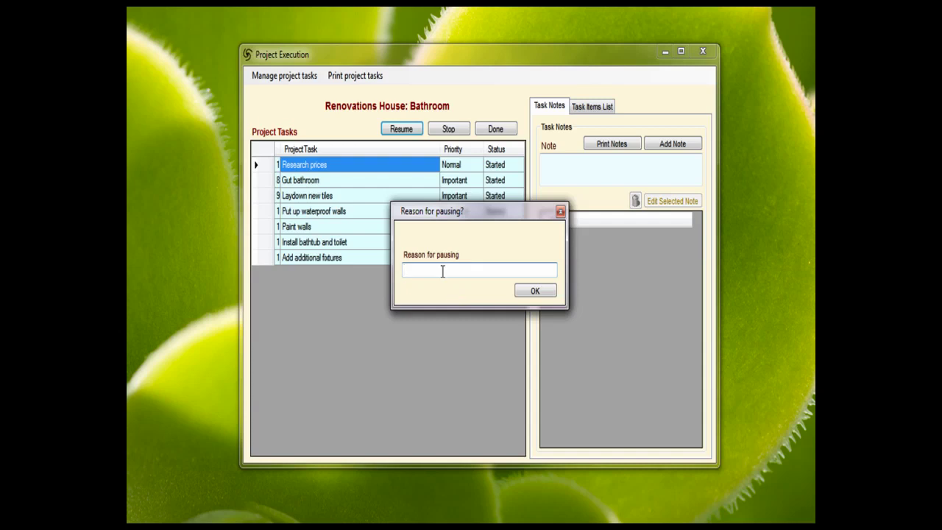
type("Tea")
left_click(534, 291)
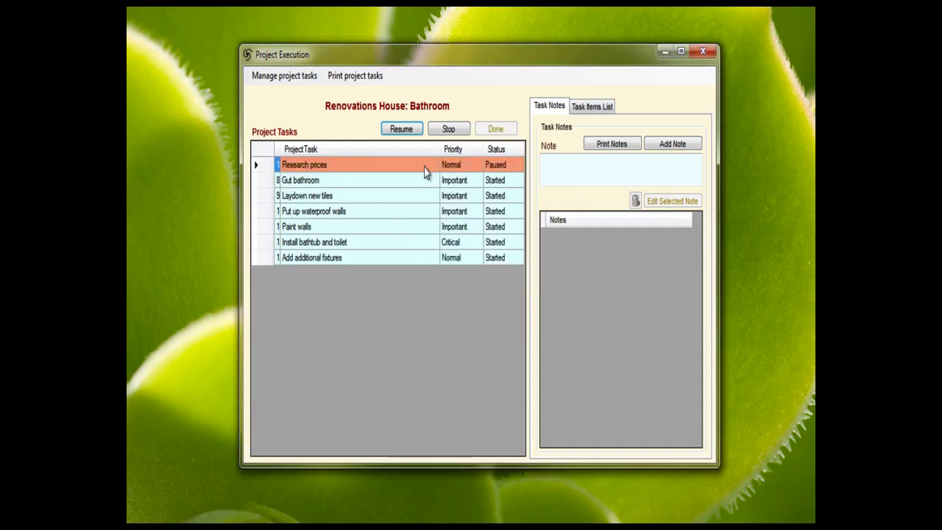
Step: Resume the paused Research prices task and stop it again
left_click(342, 164)
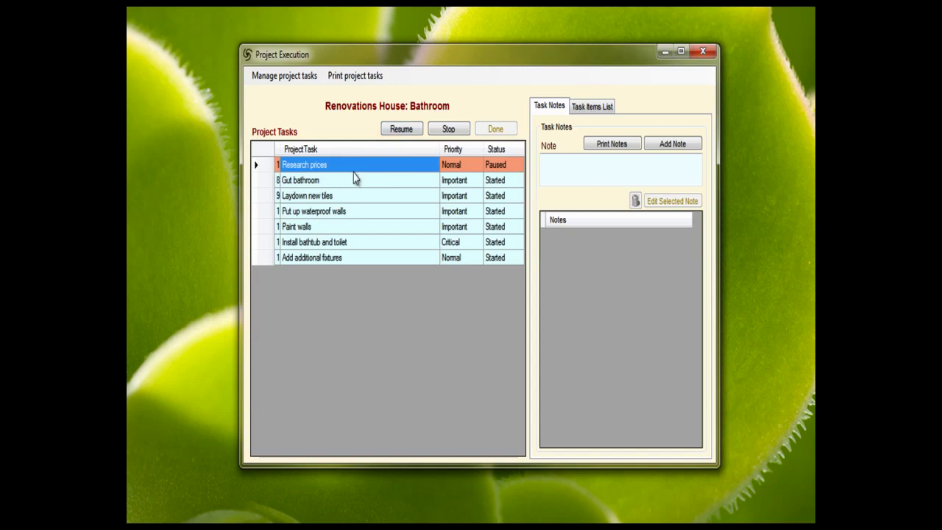
left_click(401, 130)
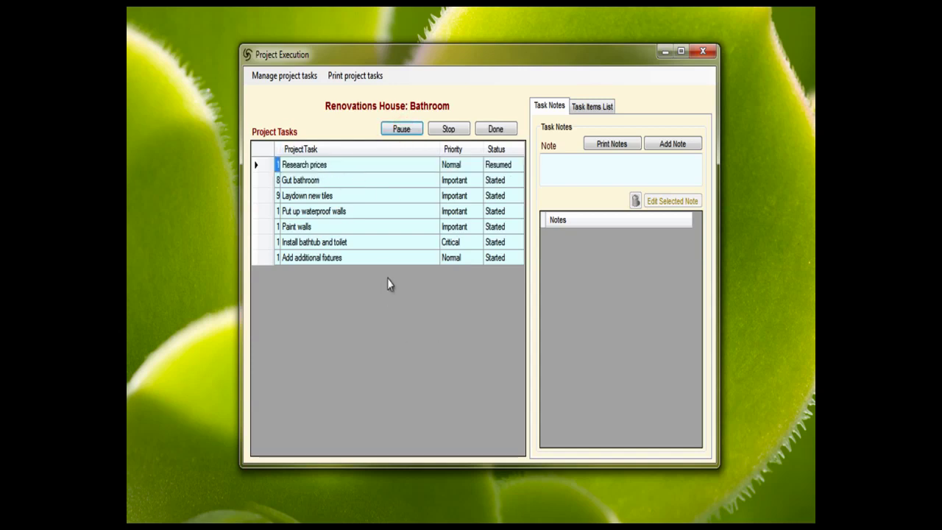
left_click(351, 167)
left_click(449, 131)
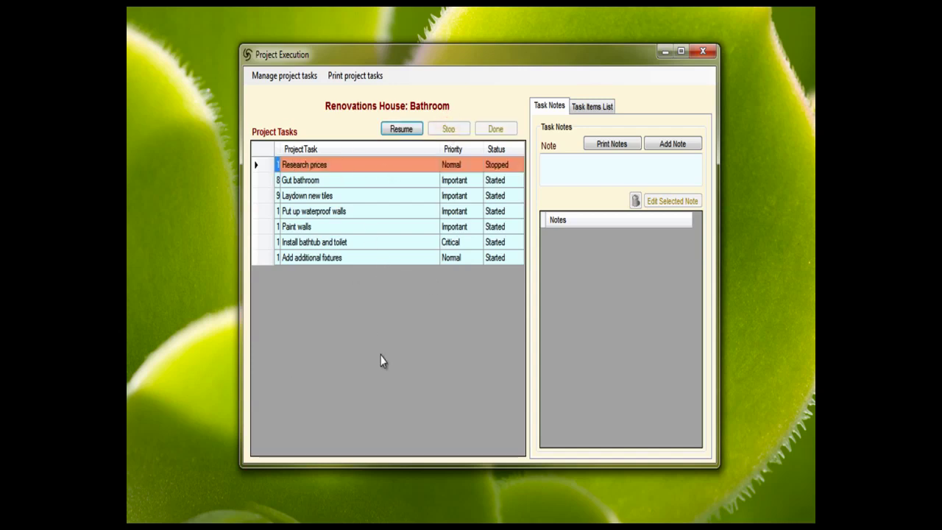
Step: Mark the Gut bathroom, Paint walls and Laydown new tiles tasks as done, dismissing each completion message
left_click(387, 180)
left_click(495, 129)
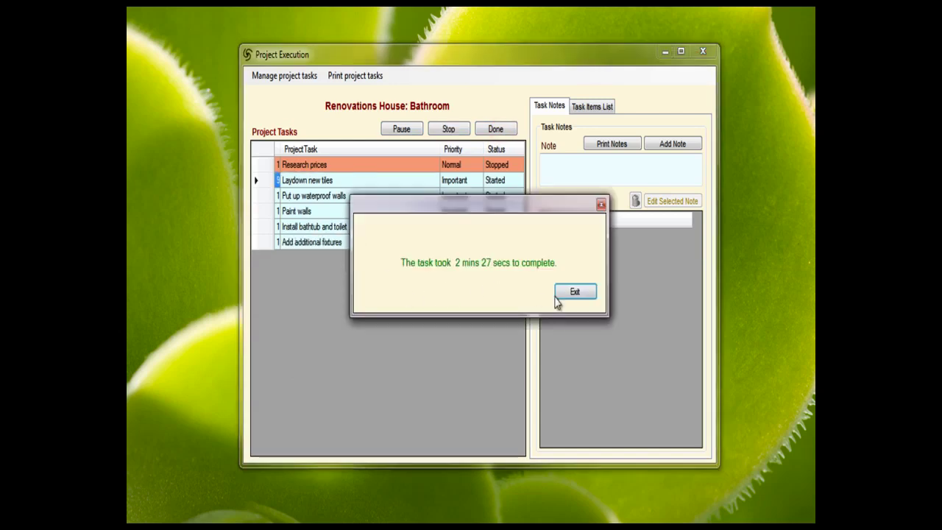
left_click(582, 293)
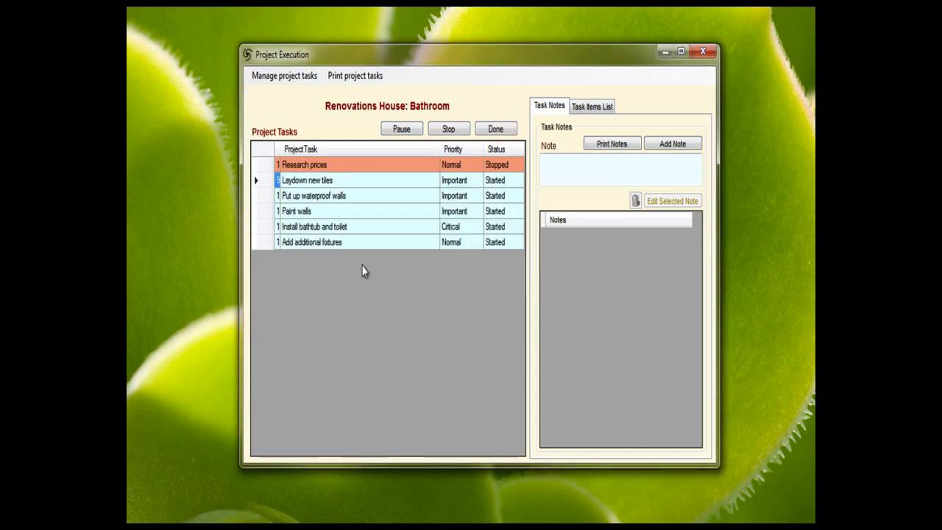
left_click(300, 212)
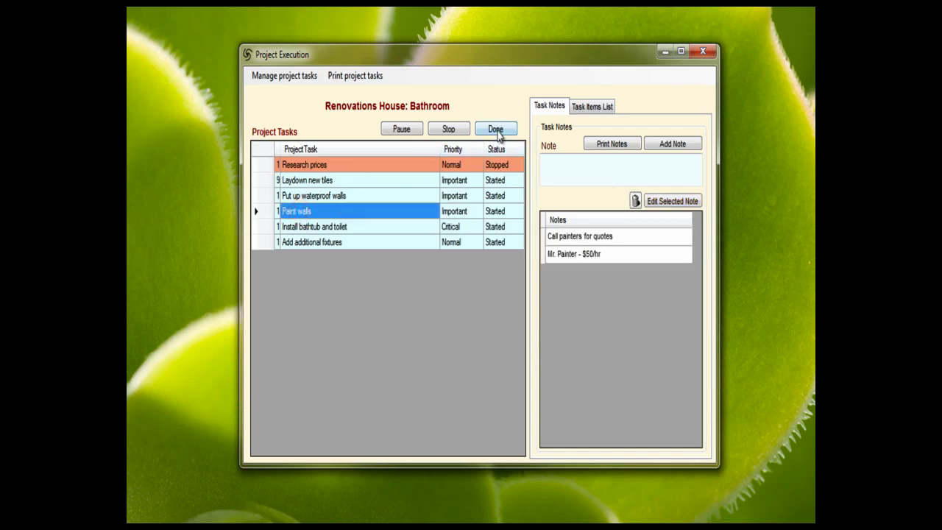
left_click(496, 129)
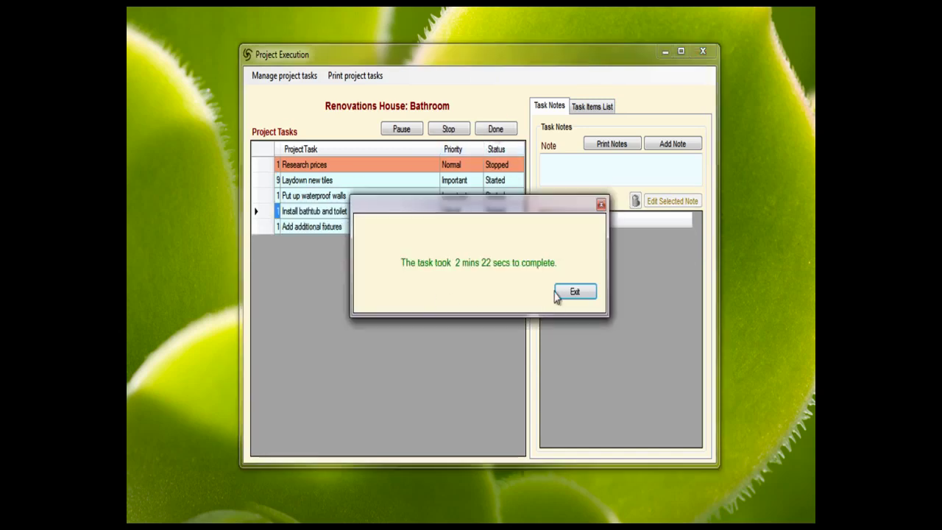
left_click(572, 290)
left_click(335, 184)
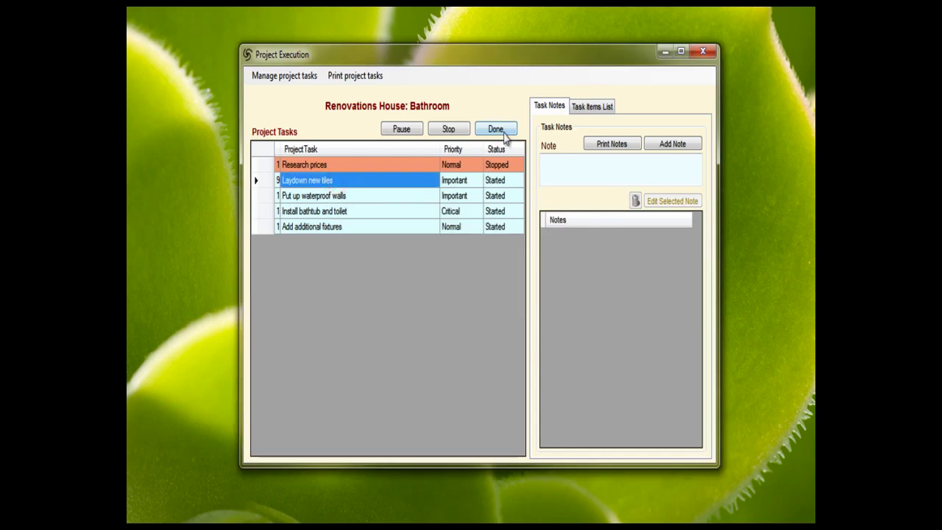
left_click(498, 129)
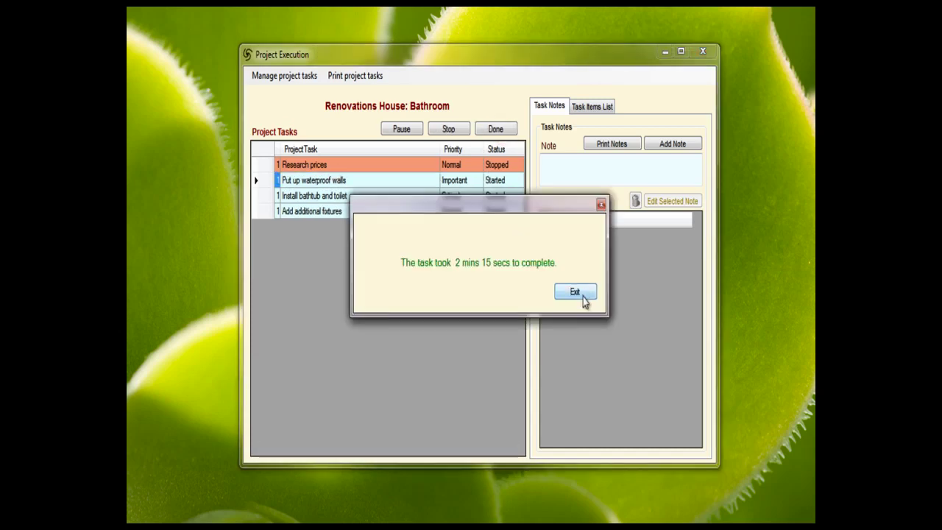
left_click(582, 294)
Step: Resume the stopped Research prices task and mark it as done, dismissing the completion message
left_click(335, 165)
left_click(400, 128)
left_click(495, 129)
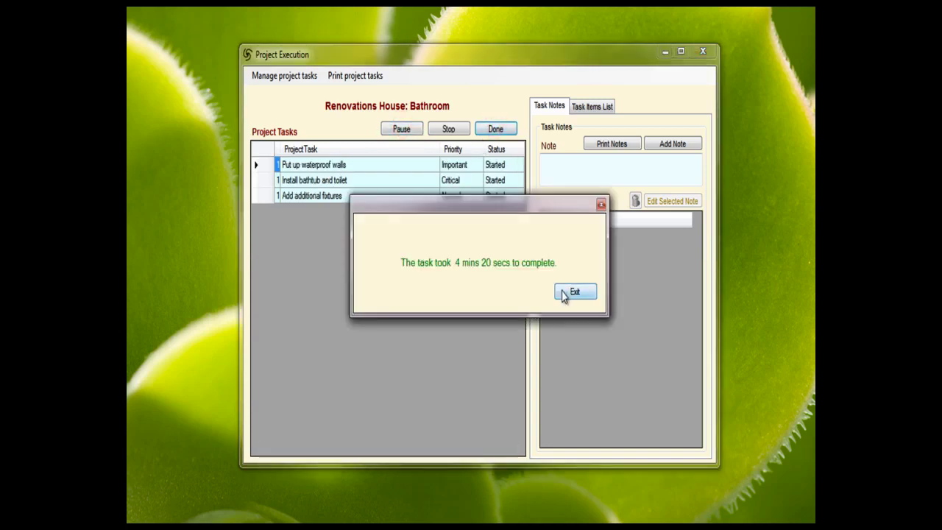
left_click(561, 290)
Step: Mark the Put up waterproof walls, Install bathtub and toilet, and Add additional fixtures tasks as done, dismissing each completion message
left_click(328, 165)
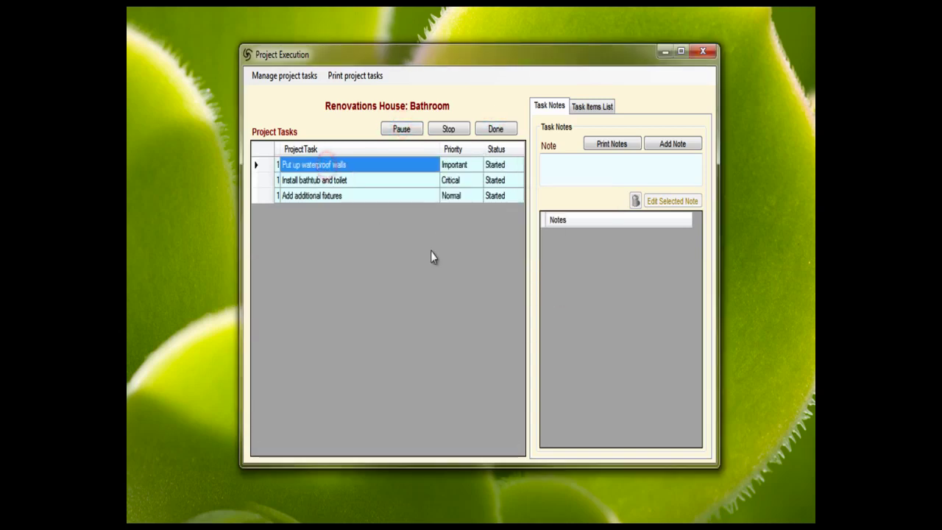
left_click(495, 129)
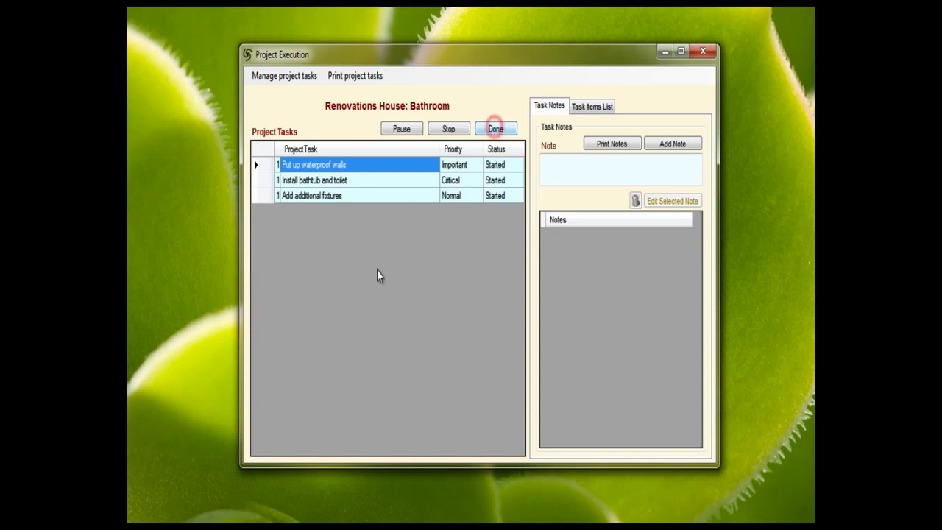
left_click(573, 291)
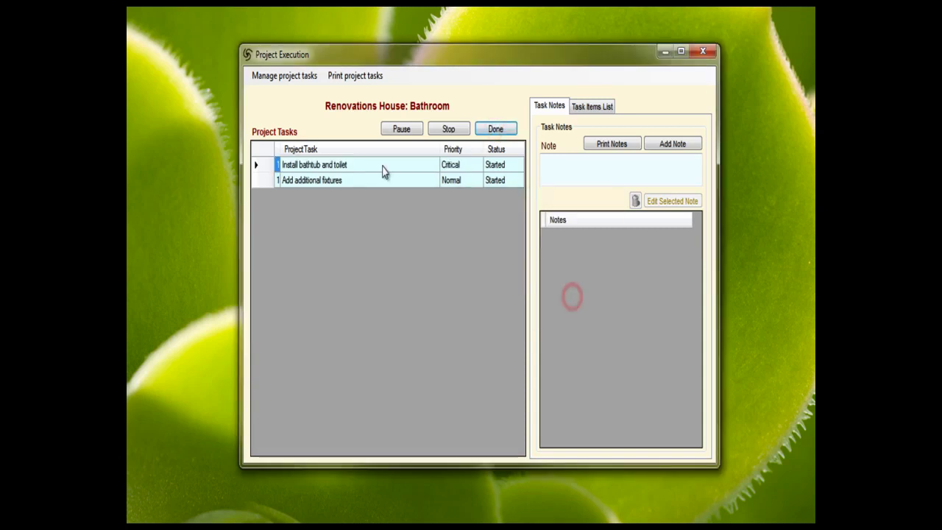
left_click(382, 164)
left_click(495, 128)
left_click(569, 291)
left_click(390, 160)
left_click(499, 129)
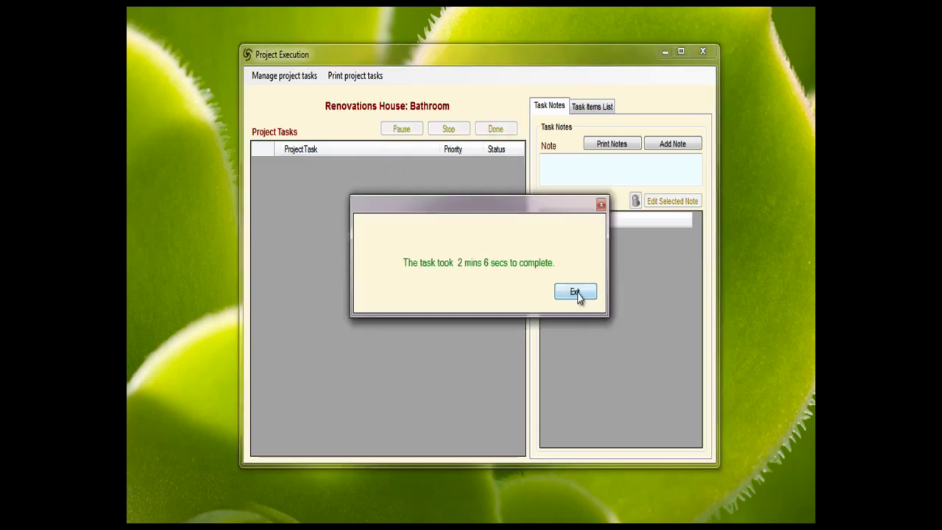
left_click(574, 292)
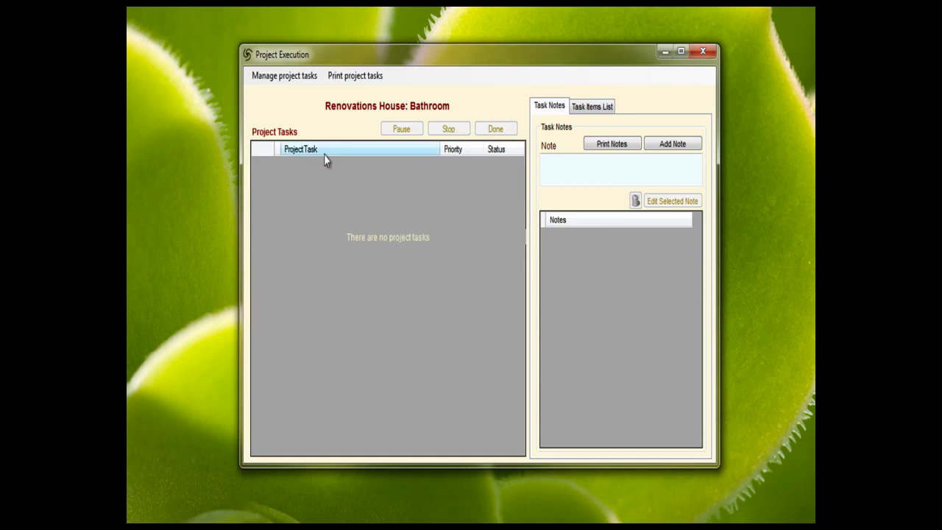
Step: Leave the project execution window and end the stopped Bathroom project as done, dismissing its completion message
left_click(703, 52)
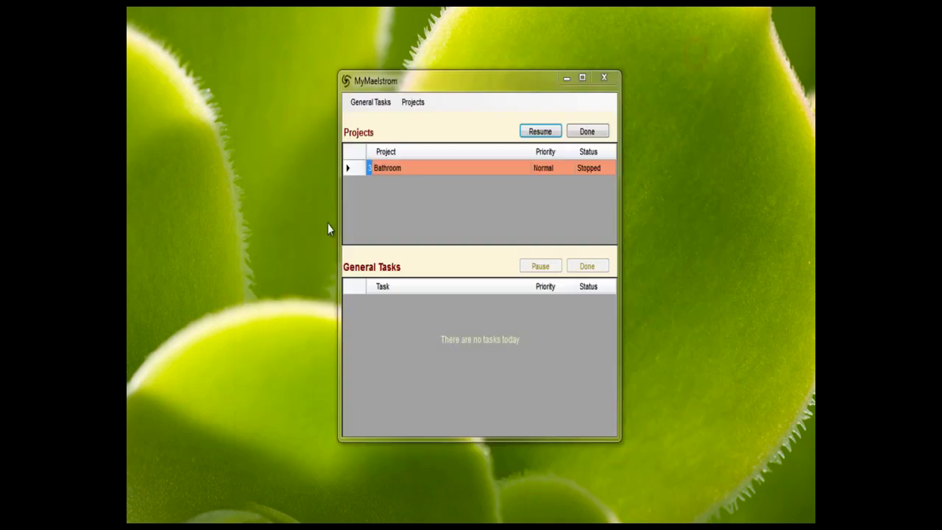
left_click(405, 170)
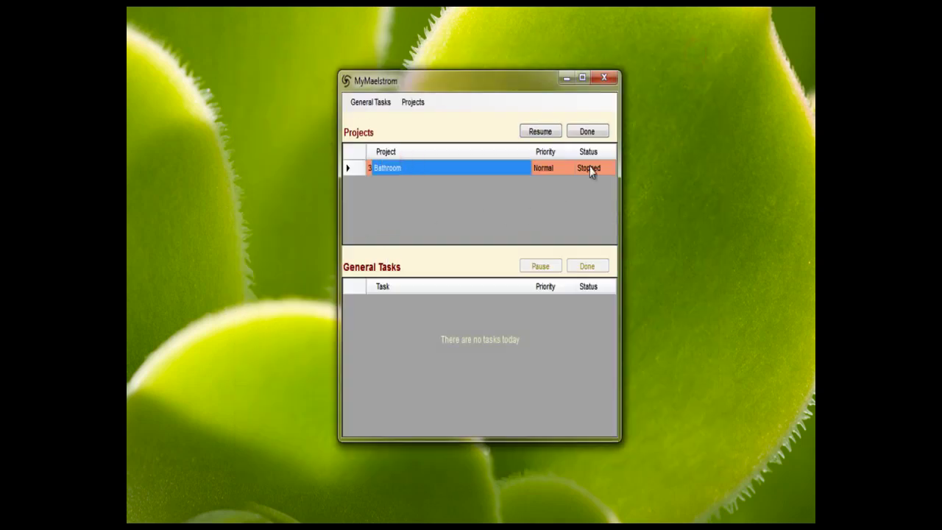
left_click(596, 132)
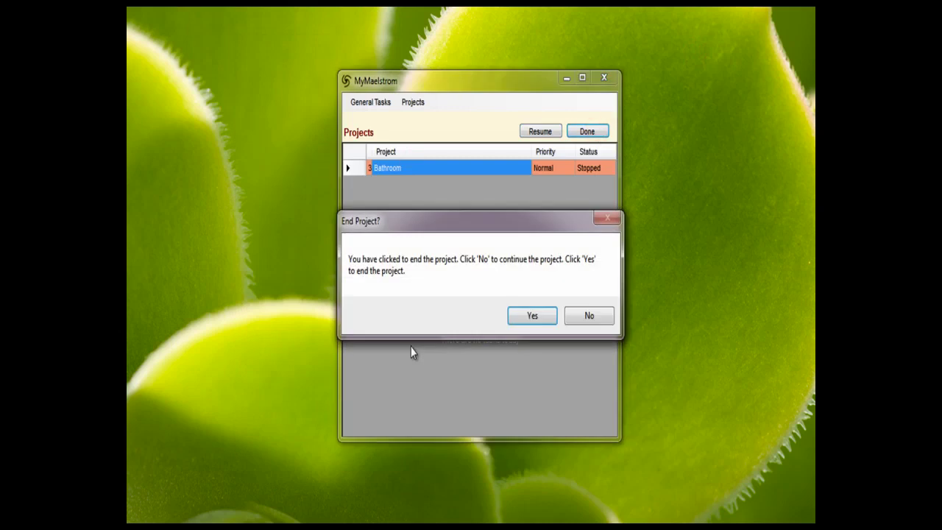
left_click(541, 315)
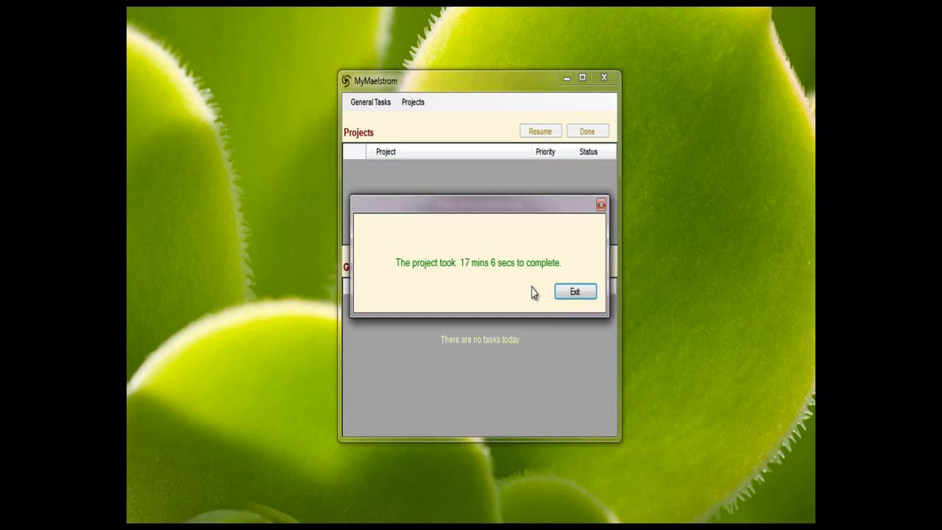
left_click(572, 302)
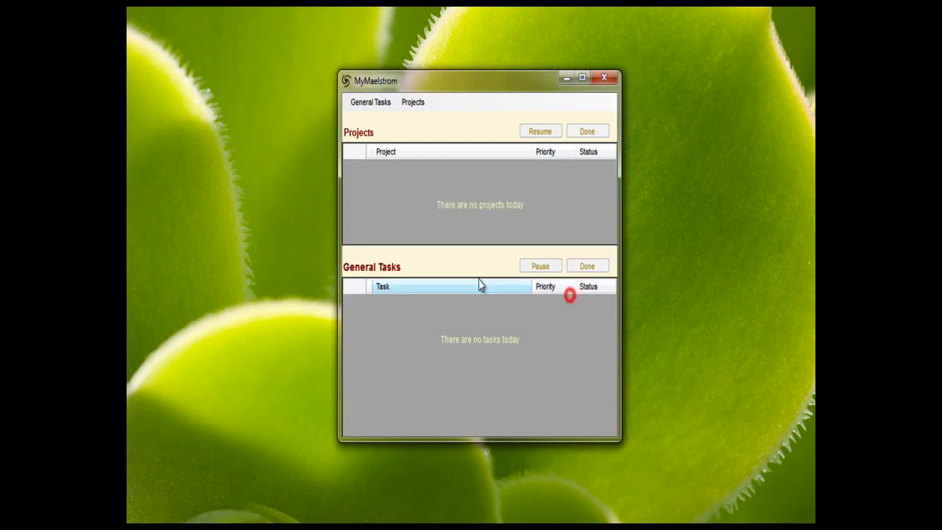
Step: View the details of the completed Bathroom project, filed under category Renovations and sub-category House
left_click(411, 103)
left_click(425, 137)
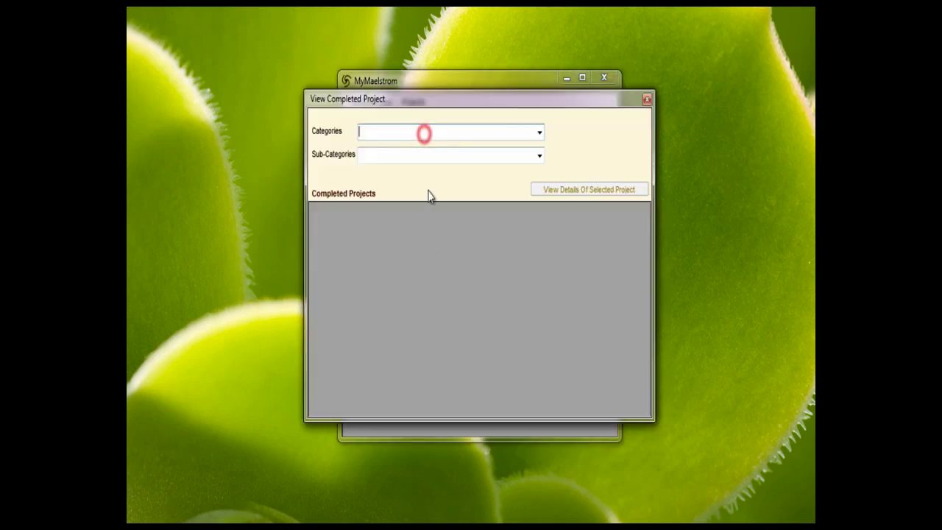
left_click(538, 133)
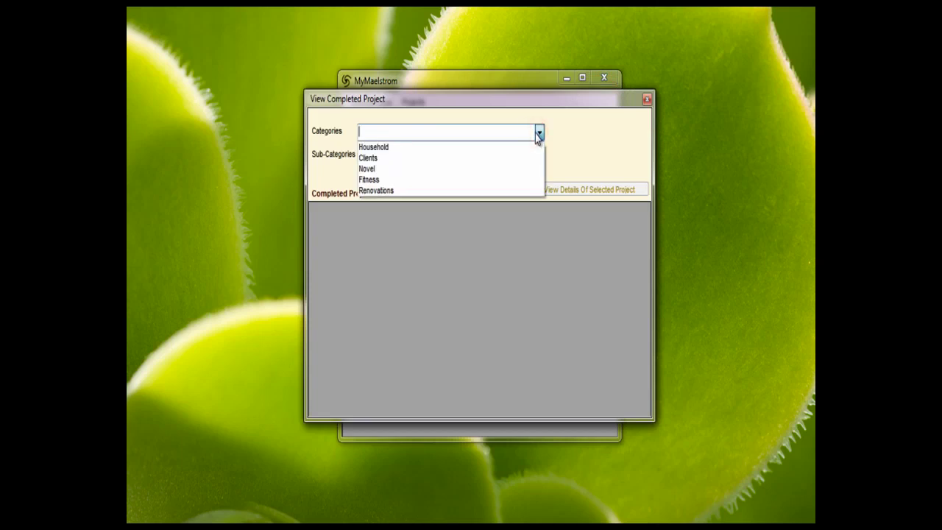
left_click(374, 189)
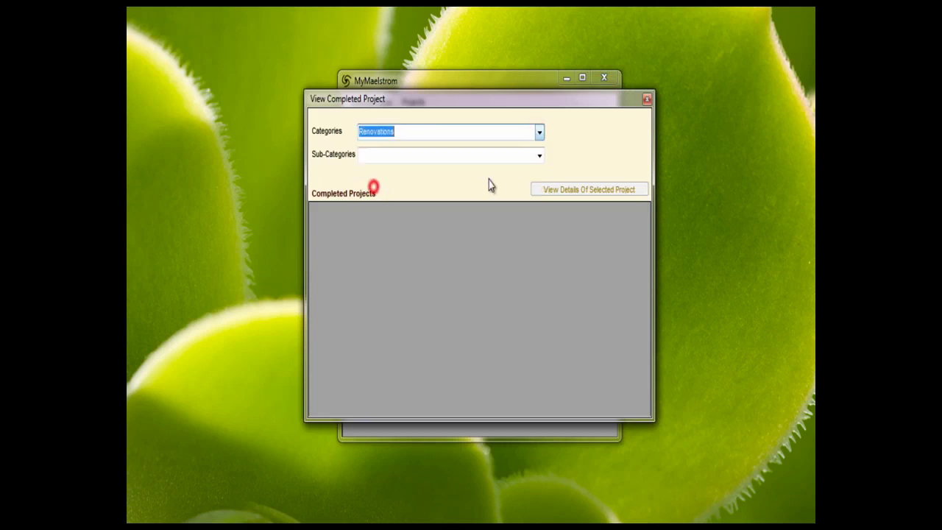
left_click(539, 156)
left_click(405, 172)
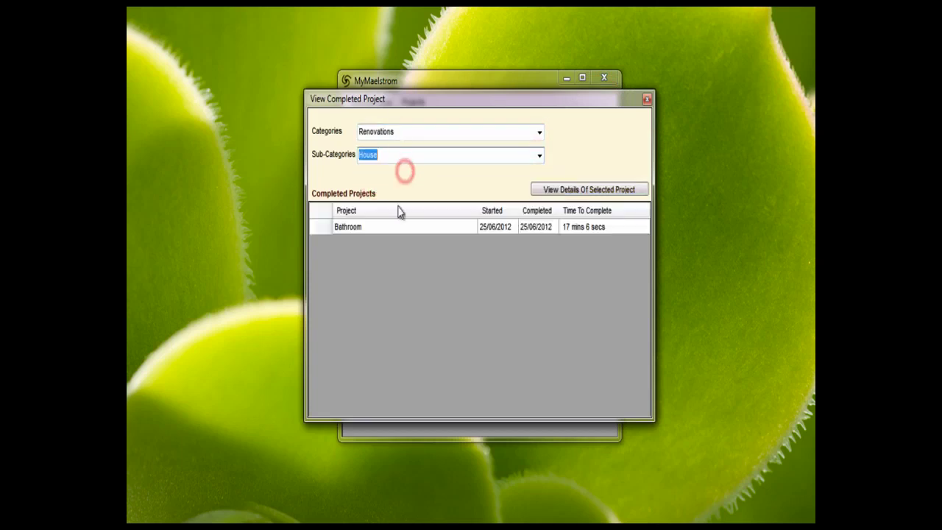
left_click(354, 234)
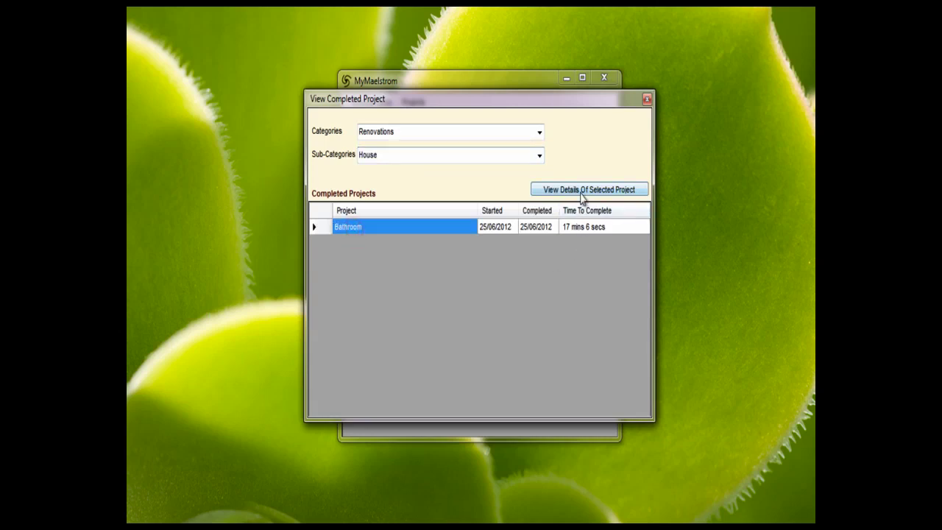
left_click(582, 191)
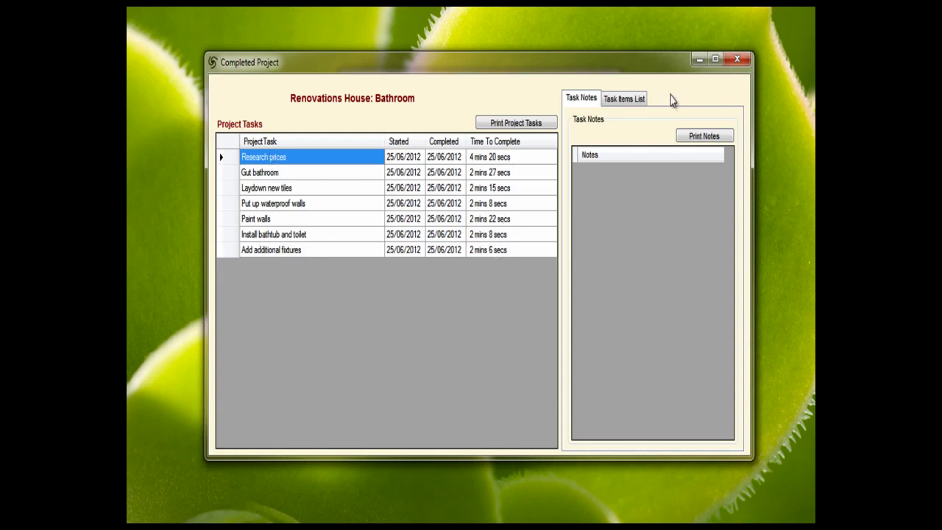
Step: Review the notes of the Paint walls task and the items list of Research prices, and close the completed project
left_click(264, 221)
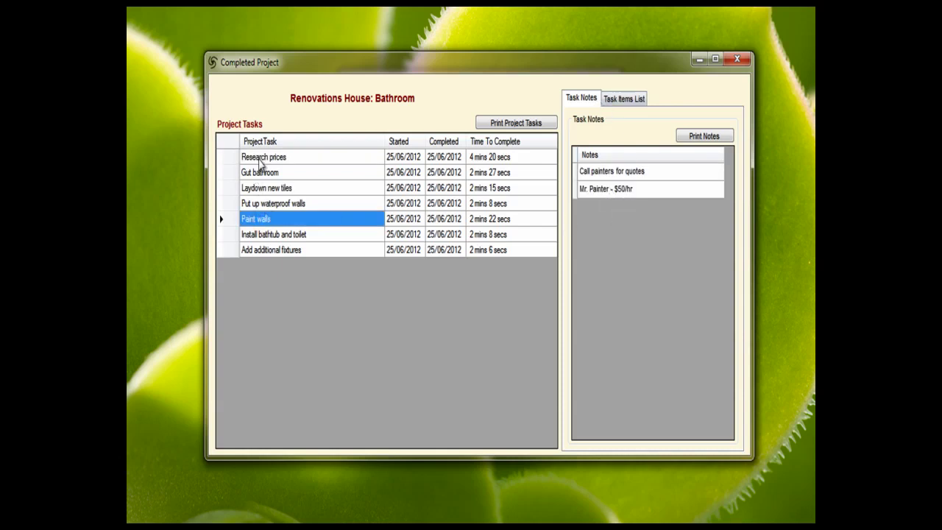
left_click(259, 159)
left_click(622, 99)
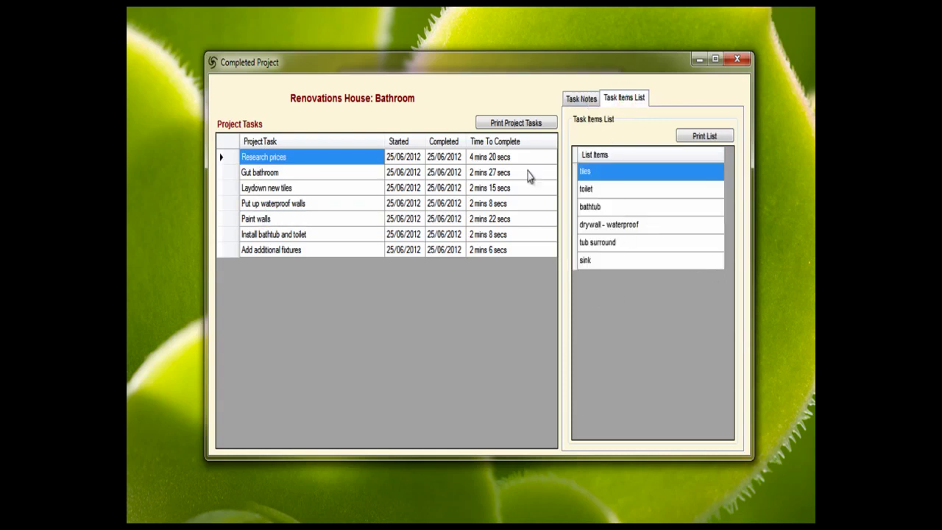
left_click(738, 61)
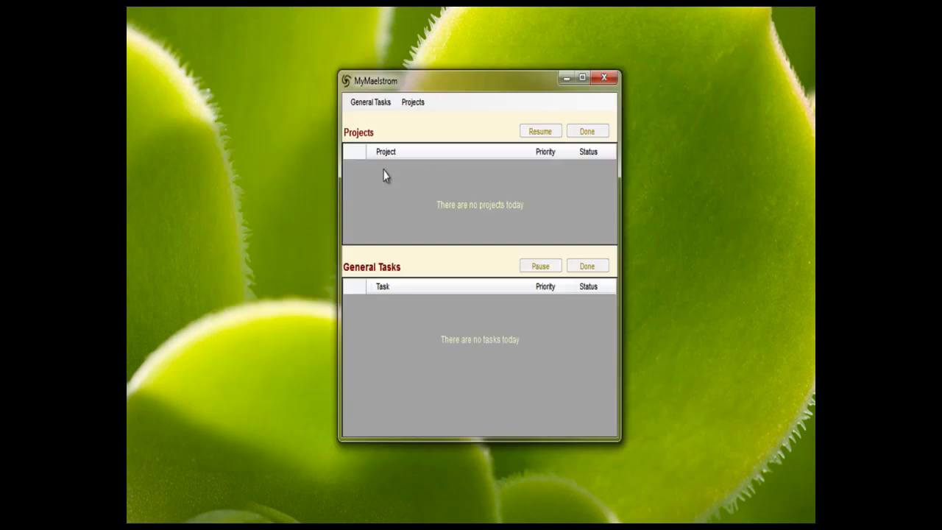